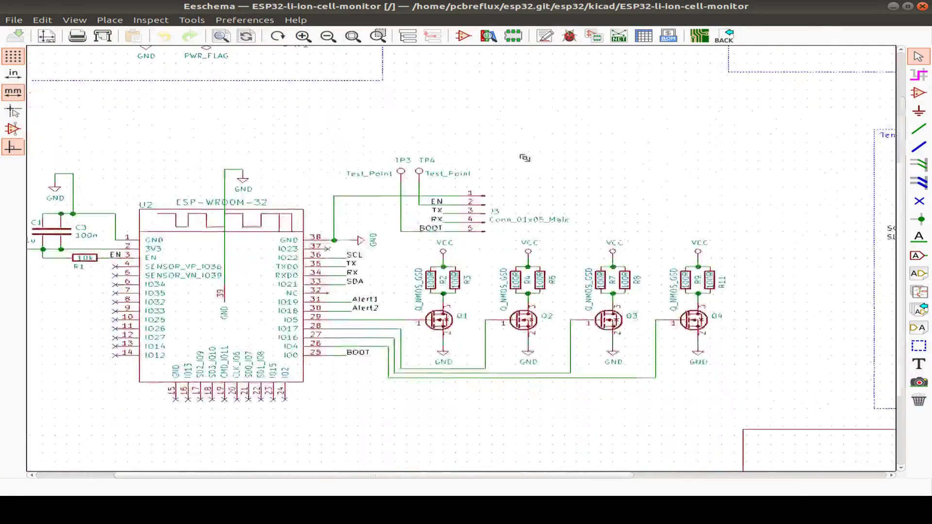
# Step: Pan the schematic to the Temperature Sensors block, then switch to the Pcbnew window
pyautogui.moveTo(735, 141); pyautogui.dragTo(537, 433, button='middle')
pyautogui.hotkey('alt', 'Tab')
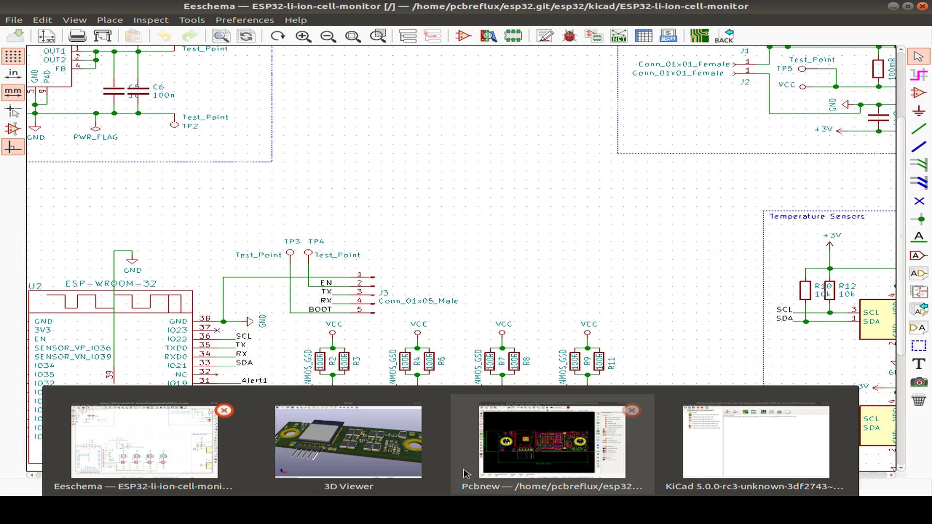
# Step: In Pcbnew, switch copper zone display from filled to outlines only
pyautogui.click(527, 437)
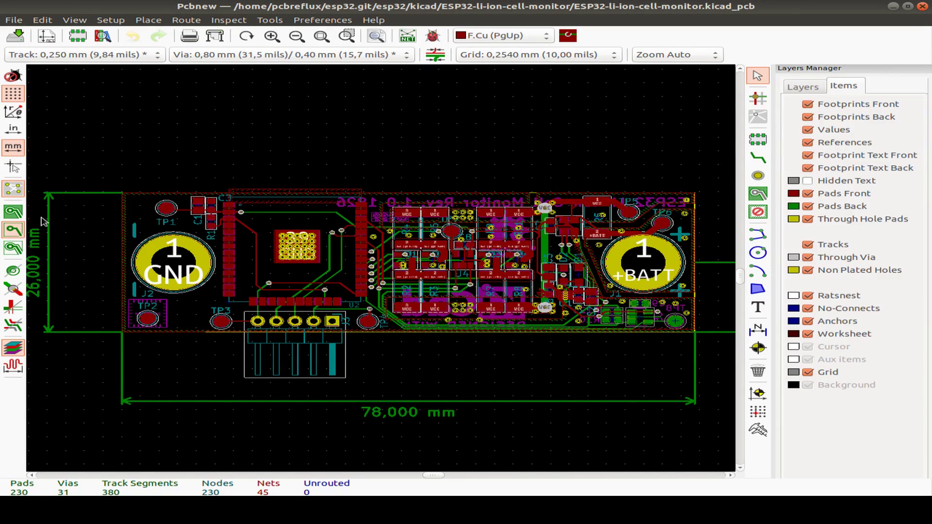
pyautogui.click(11, 213)
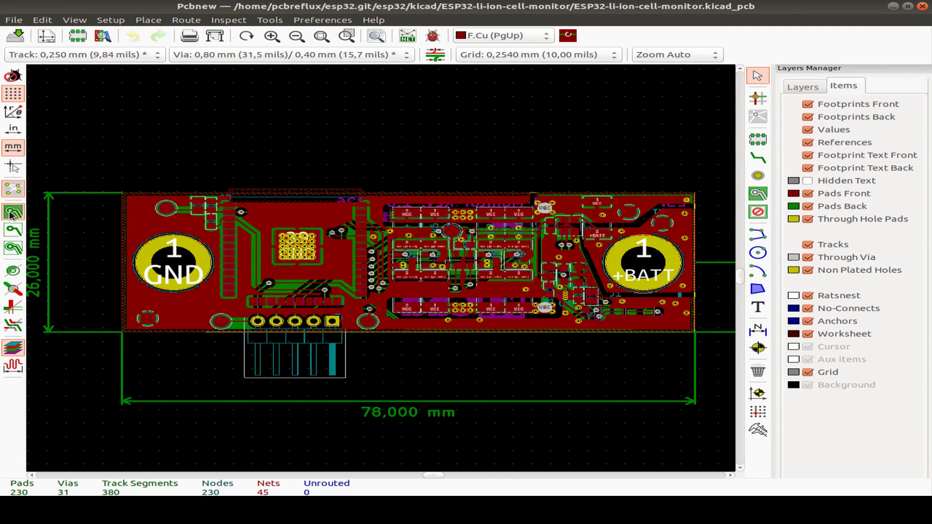
pyautogui.click(12, 229)
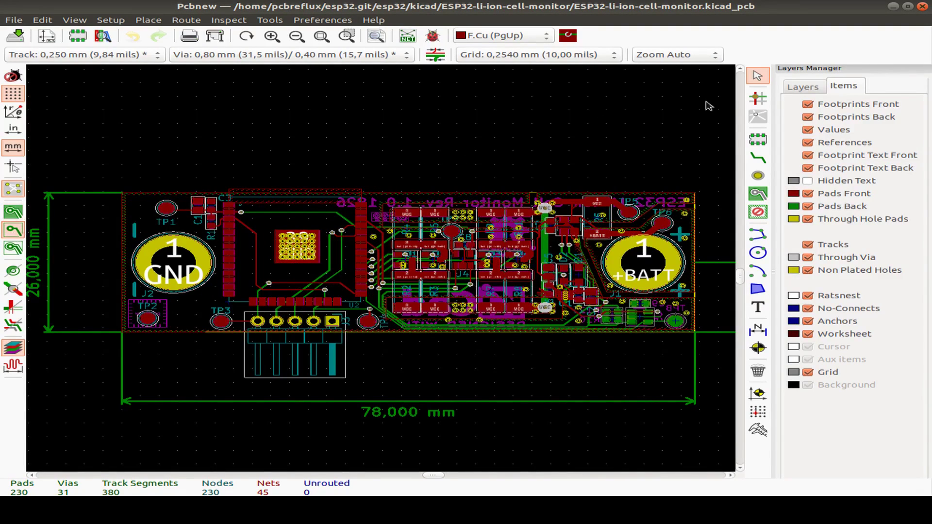
# Step: In the Layers list, hide and re-show the B.Cu and F.Cu copper layers
pyautogui.click(804, 87)
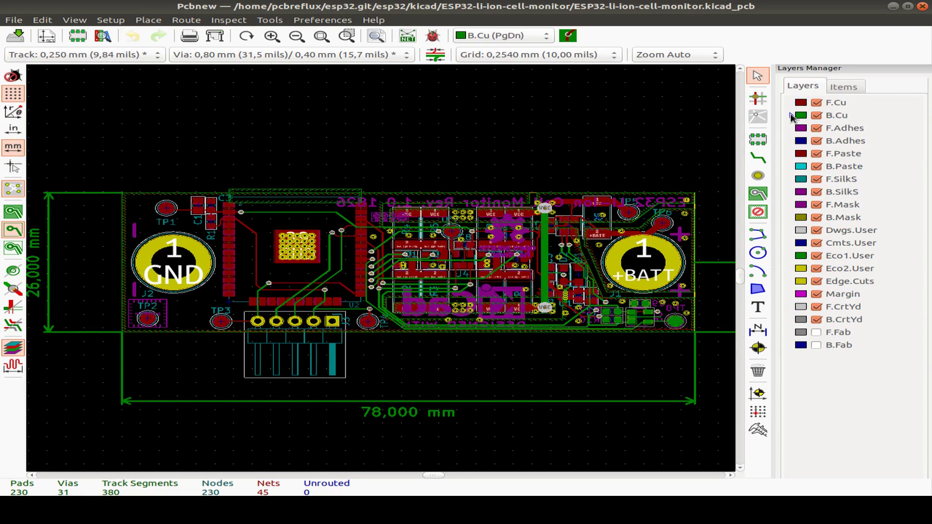
pyautogui.click(817, 115)
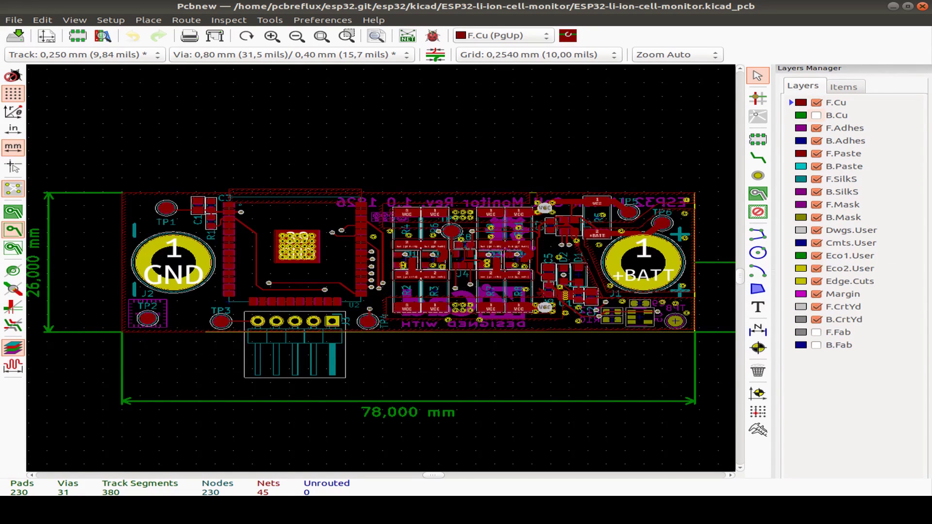
pyautogui.click(817, 102)
pyautogui.click(817, 103)
pyautogui.click(818, 116)
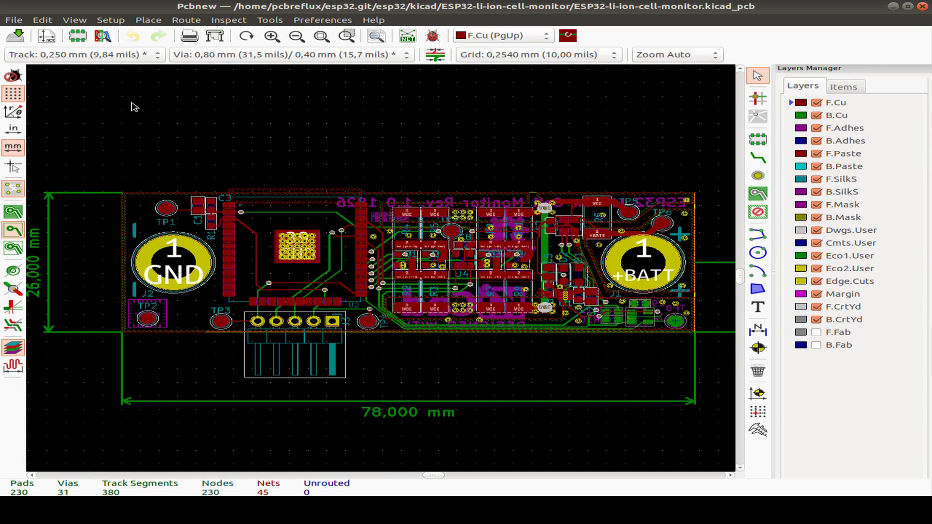
pyautogui.scroll(-3, 409, 229)
pyautogui.scroll(3, 381, 268)
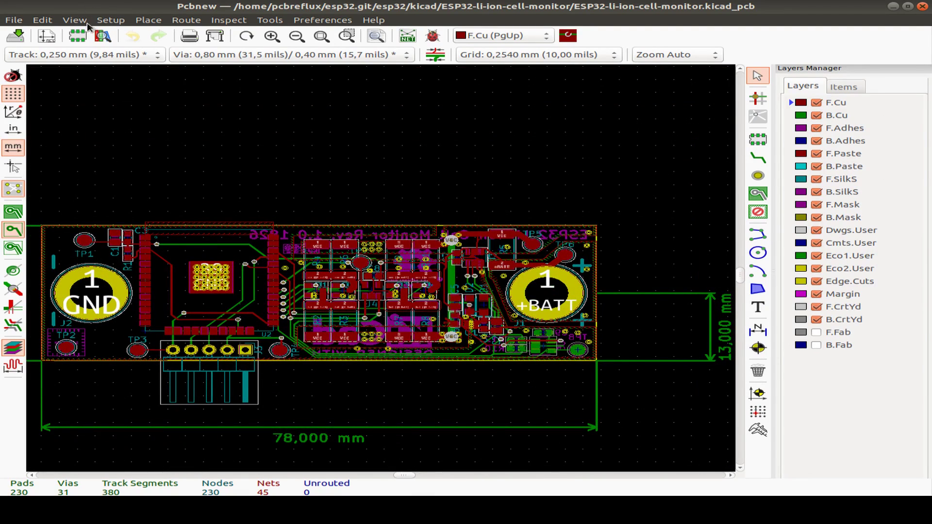
# Step: In the 3D Viewer, orbit and zoom to frame the whole board from above
pyautogui.hotkey('alt', 'Tab')
pyautogui.press('Tab')
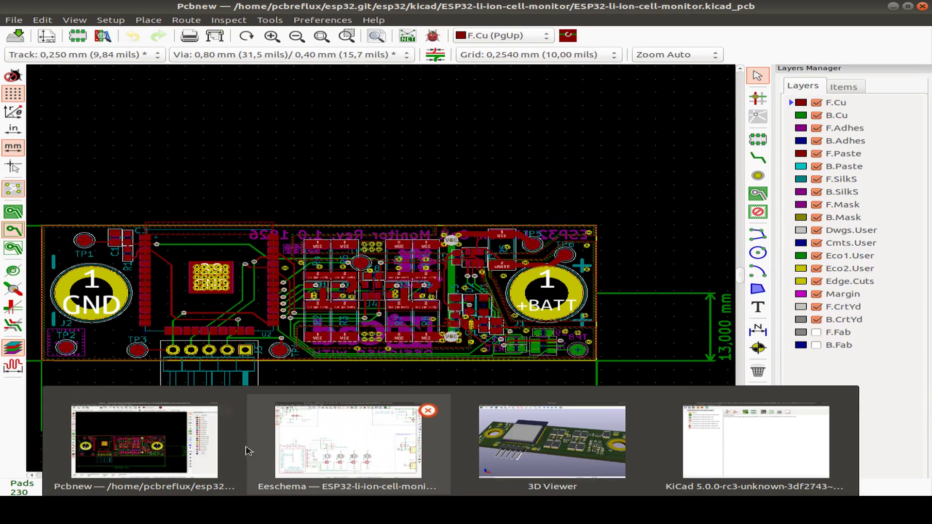
pyautogui.scroll(-5, 494, 231)
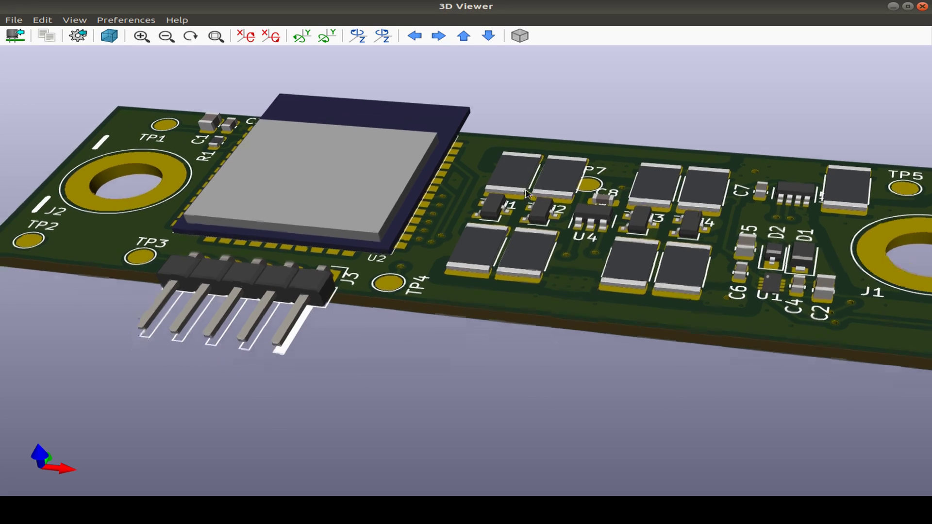
pyautogui.moveTo(450, 228); pyautogui.dragTo(465, 421)
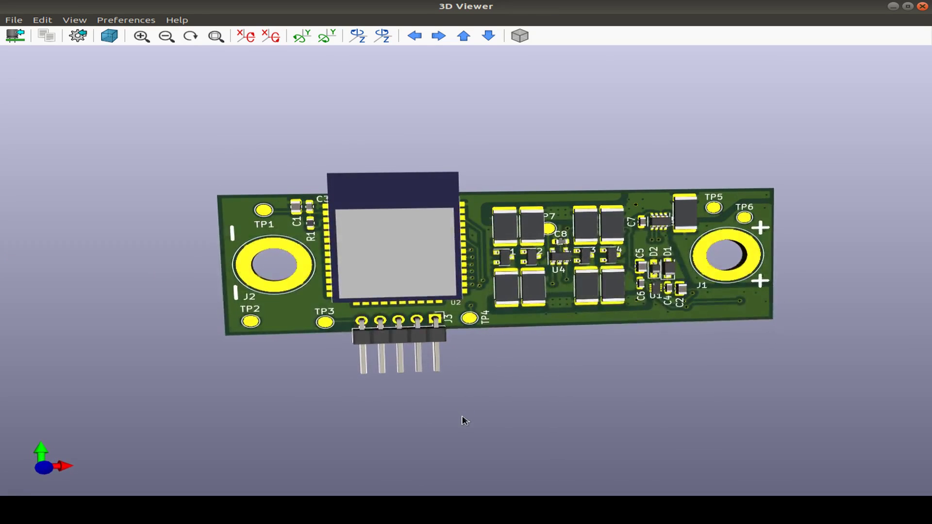
pyautogui.scroll(3, 645, 297)
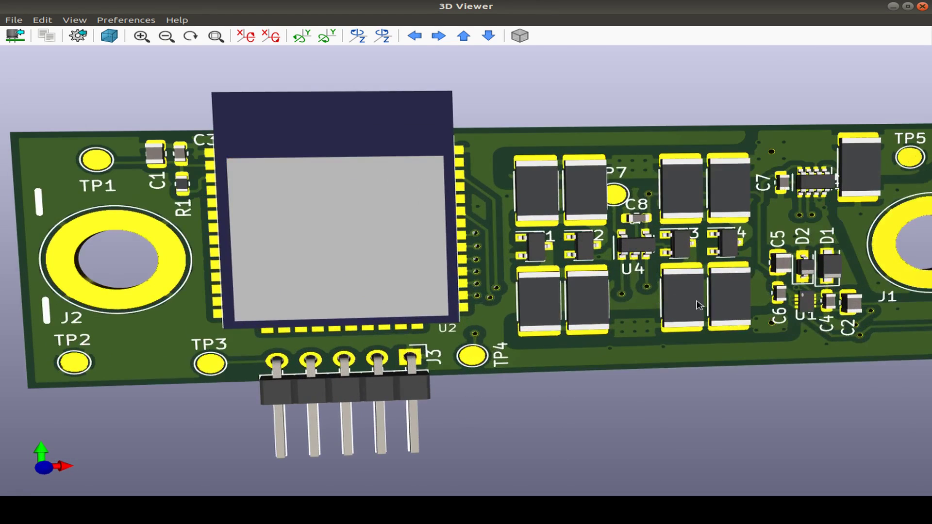
pyautogui.moveTo(700, 305); pyautogui.dragTo(406, 309, button='middle')
pyautogui.scroll(2, 590, 240)
pyautogui.scroll(-1, 589, 243)
pyautogui.scroll(-1, 589, 243)
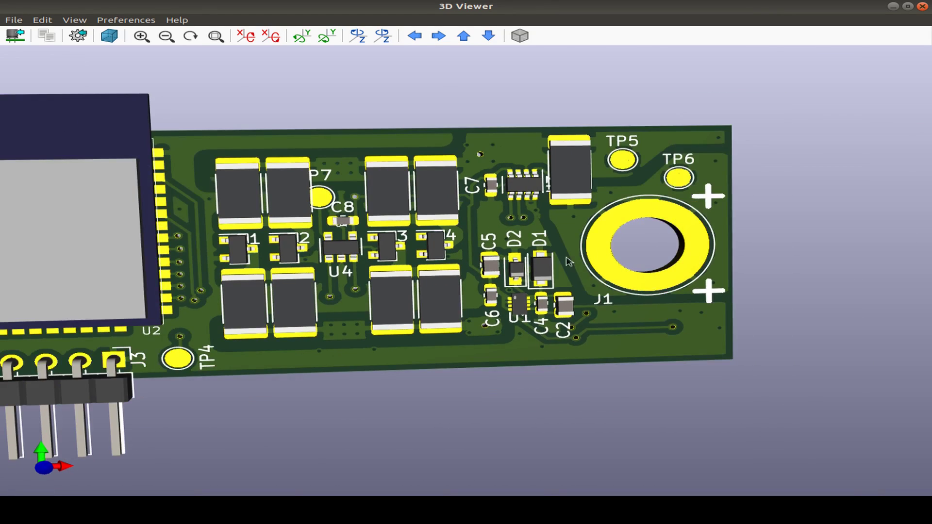
pyautogui.scroll(-2, 388, 252)
pyautogui.moveTo(322, 252); pyautogui.dragTo(507, 258, button='middle')
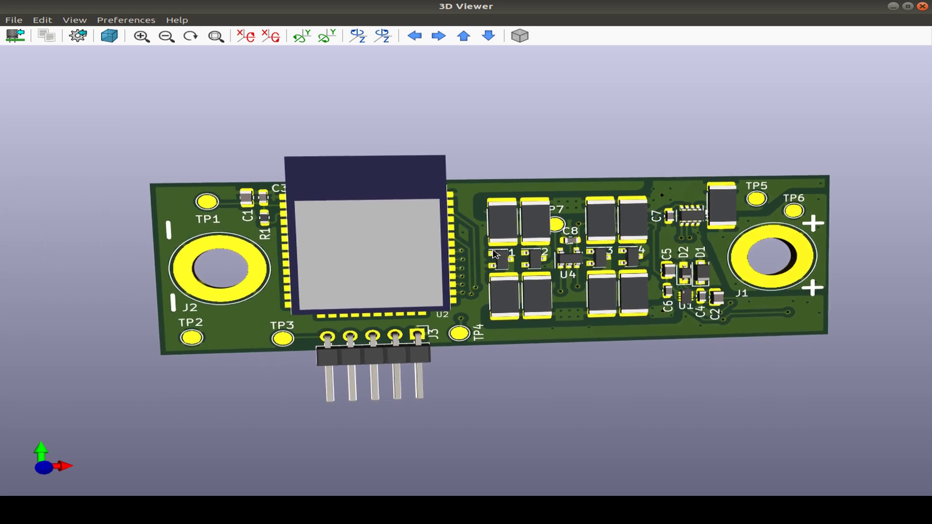
pyautogui.moveTo(656, 268); pyautogui.dragTo(410, 264, button='middle')
# Step: Turn the board over and zoom onto U5, C9, R12 and R10 on its back
pyautogui.moveTo(361, 259); pyautogui.dragTo(777, 262)
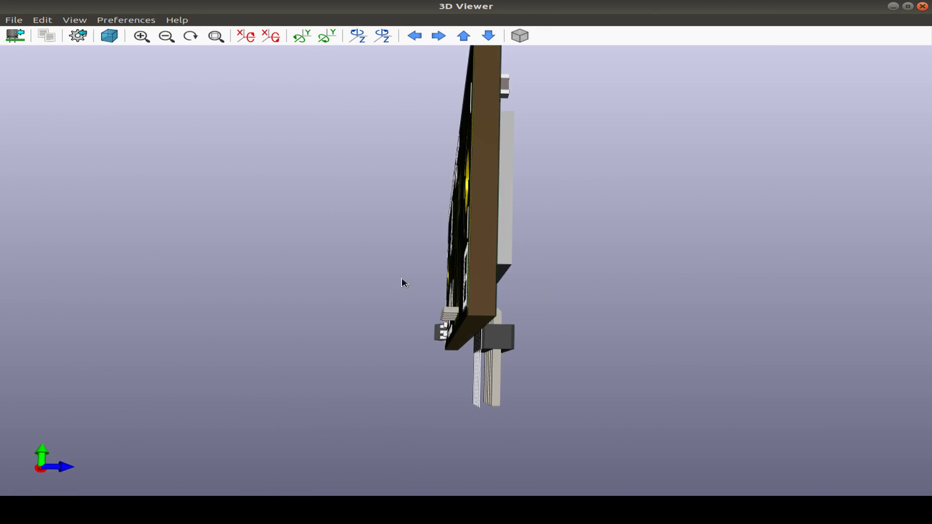
pyautogui.moveTo(403, 281); pyautogui.dragTo(754, 296)
pyautogui.moveTo(566, 297); pyautogui.dragTo(375, 289)
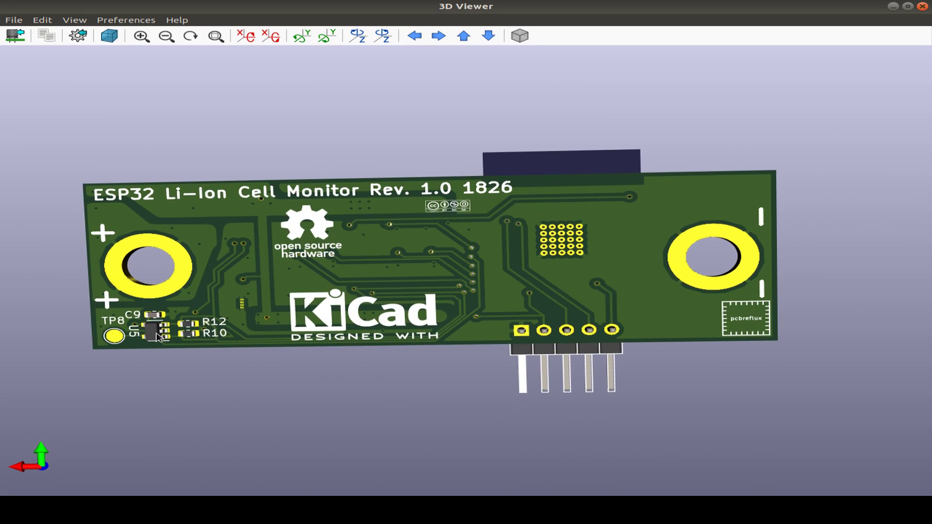
pyautogui.scroll(3, 156, 336)
pyautogui.moveTo(156, 336); pyautogui.dragTo(447, 270, button='middle')
pyautogui.scroll(2, 556, 318)
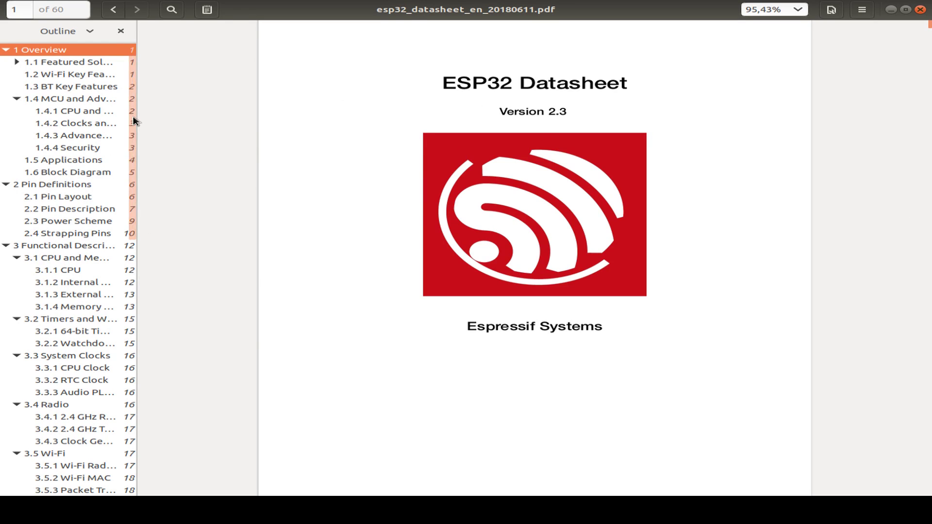
# Step: Go to Electrical Characteristics and highlight supply values 3.6, 2.3, 3.3 and 1.8 in Tables 7–8
pyautogui.moveTo(133, 118); pyautogui.dragTo(140, 373)
pyautogui.click(63, 256)
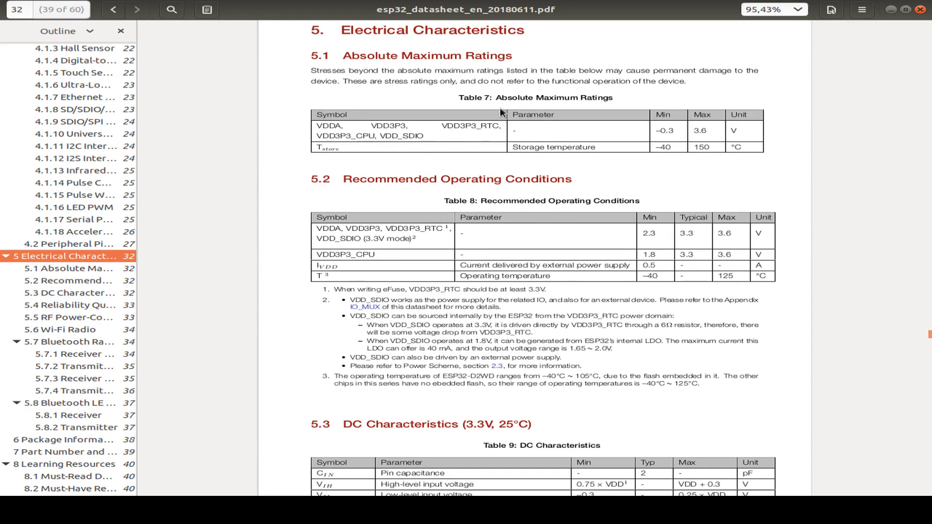
pyautogui.moveTo(712, 134); pyautogui.dragTo(692, 130)
pyautogui.click(784, 174)
pyautogui.moveTo(641, 236); pyautogui.dragTo(730, 236)
pyautogui.click(687, 242)
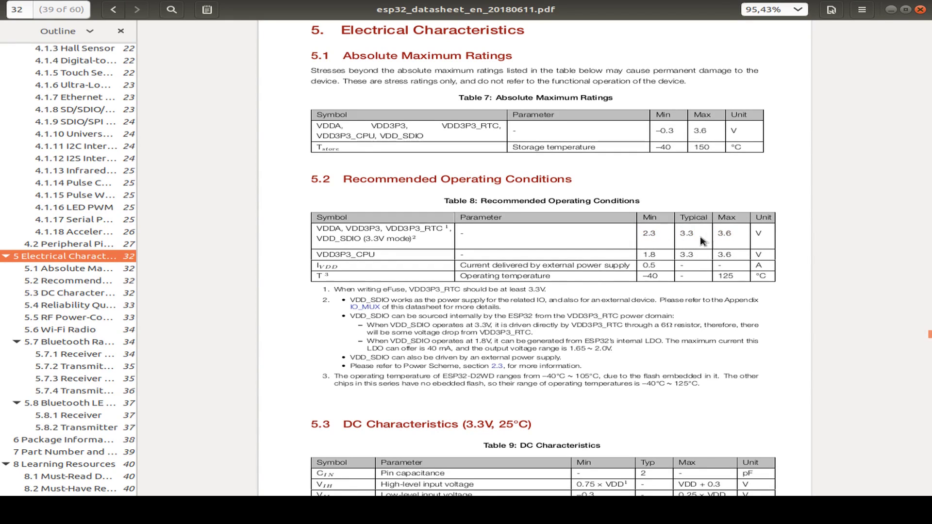
pyautogui.moveTo(747, 243); pyautogui.dragTo(713, 237)
pyautogui.click(735, 229)
pyautogui.moveTo(639, 255); pyautogui.dragTo(668, 259)
pyautogui.scroll(-3, 660, 258)
pyautogui.scroll(5, 728, 258)
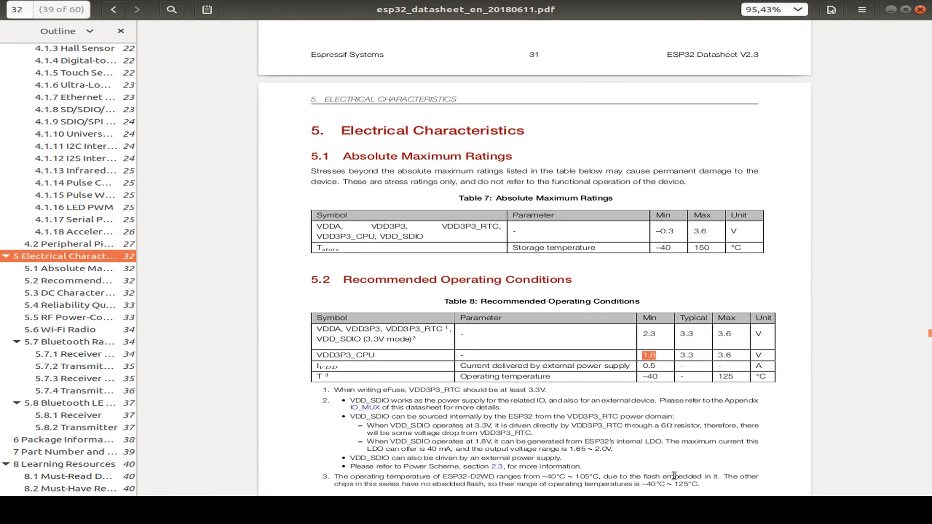
# Step: In the technical reference manual, highlight the 1.8V to 3.6V range in section 29.3.2
pyautogui.click(674, 510)
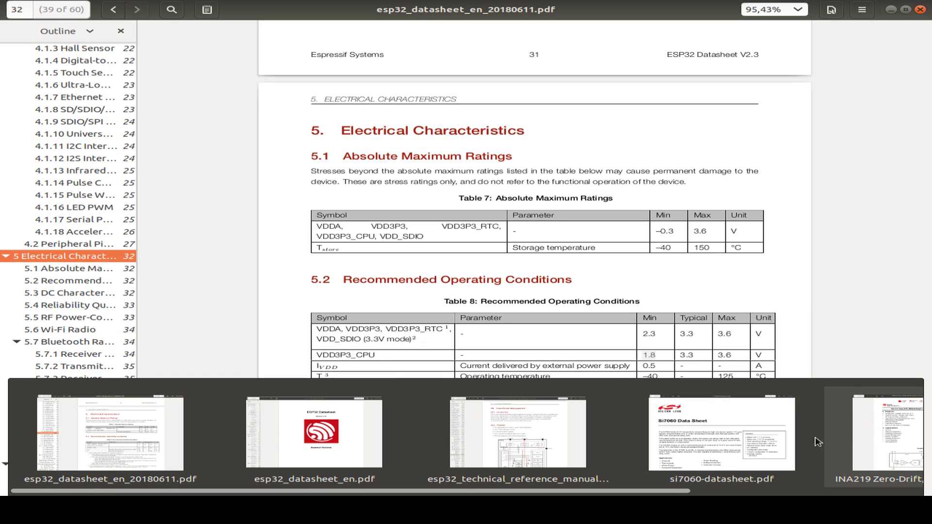
pyautogui.scroll(-5, 819, 442)
pyautogui.click(189, 433)
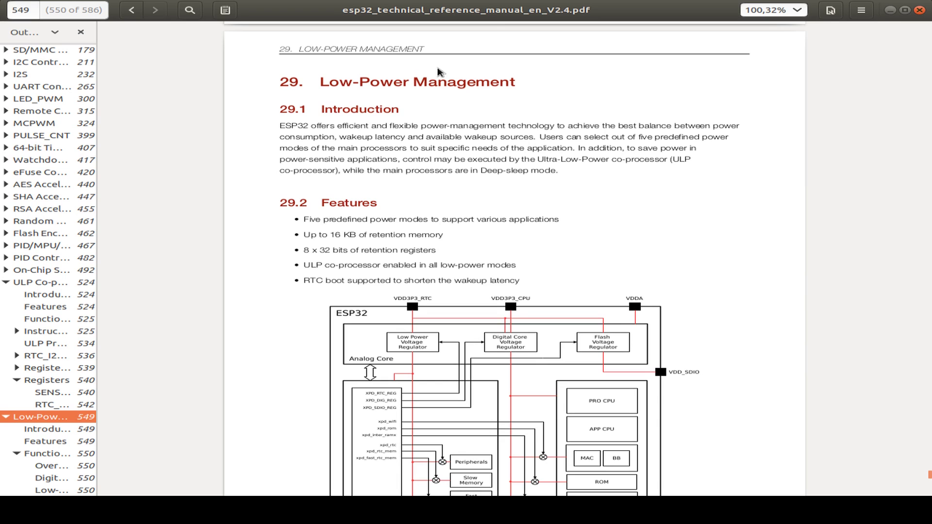
pyautogui.scroll(-10, 586, 248)
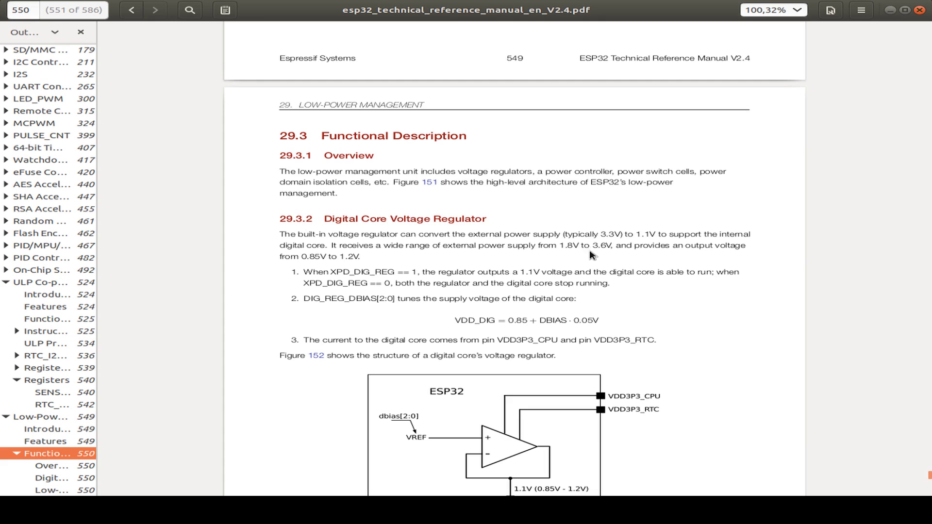
pyautogui.moveTo(559, 246); pyautogui.dragTo(612, 247)
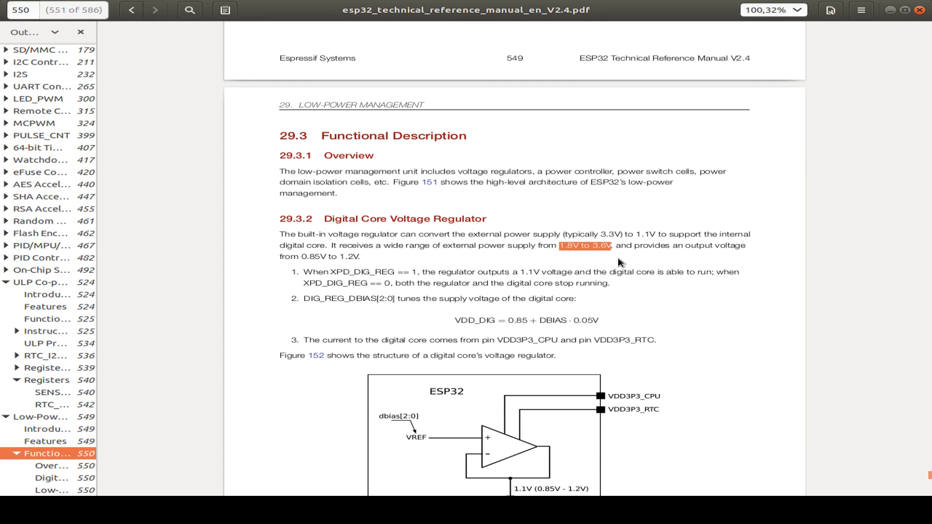
pyautogui.scroll(3, 625, 268)
pyautogui.hotkey('alt', 'Tab')
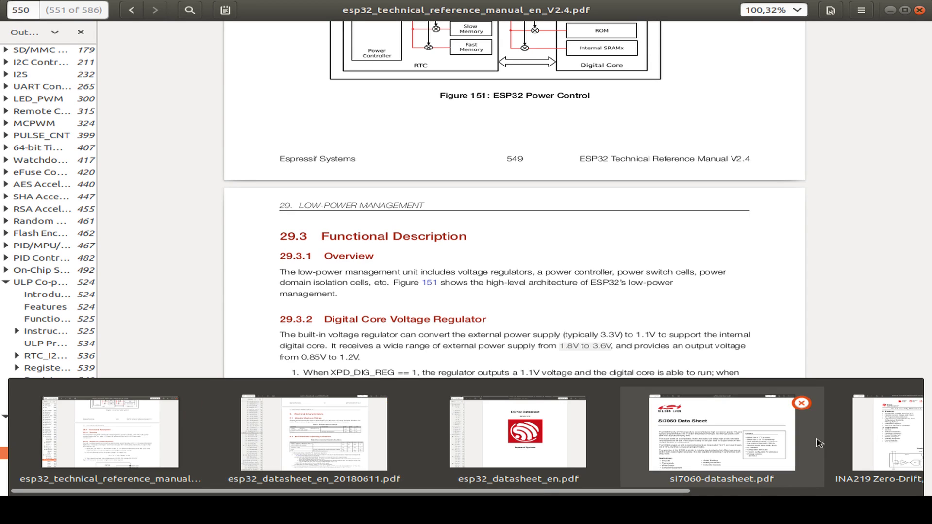
# Step: Bring the INA219 datasheet forward and highlight 'I2C Interface' in its title
pyautogui.click(893, 443)
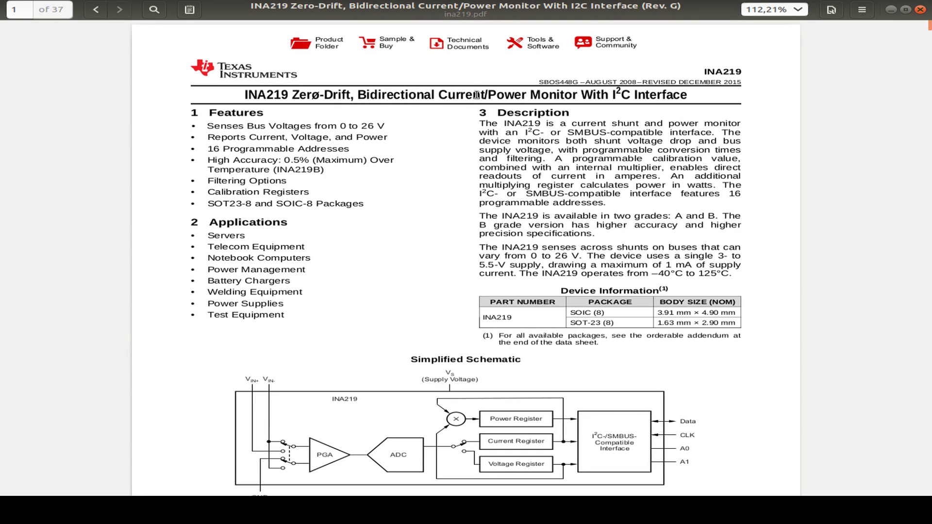
pyautogui.moveTo(439, 92); pyautogui.dragTo(688, 95)
pyautogui.click(541, 94)
pyautogui.moveTo(610, 93); pyautogui.dragTo(698, 94)
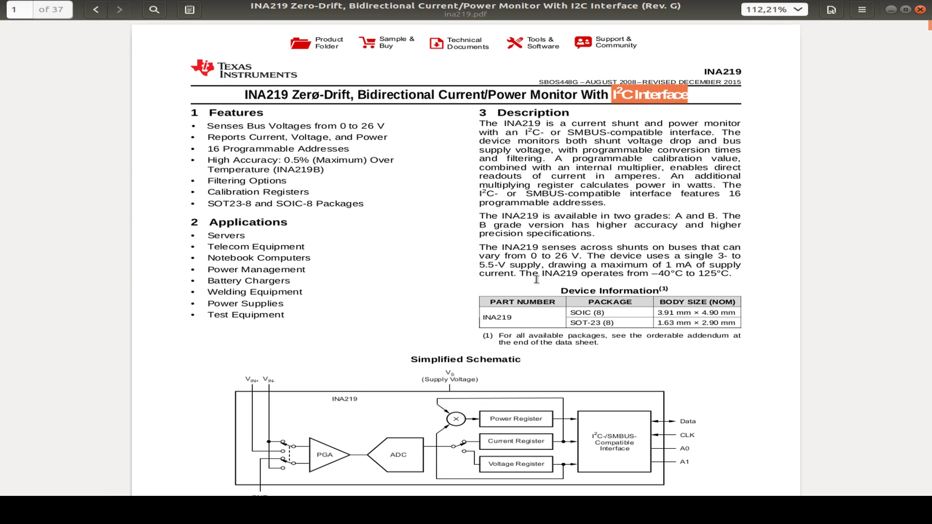
# Step: Highlight the 6 V supply maximum and the SDA minimum of GND – 0.3
pyautogui.scroll(-3, 536, 279)
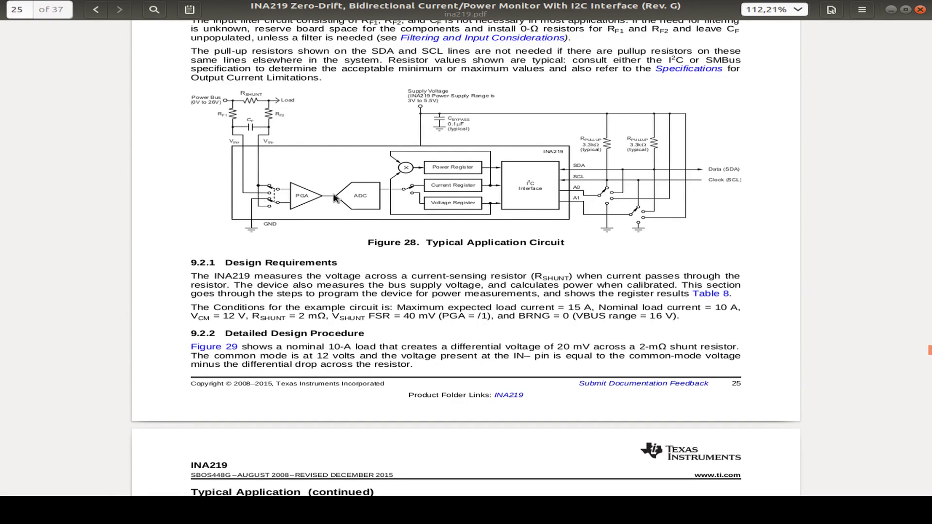
pyautogui.keyDown('ctrl'); pyautogui.scroll(3, 212, 136); pyautogui.keyUp('ctrl')
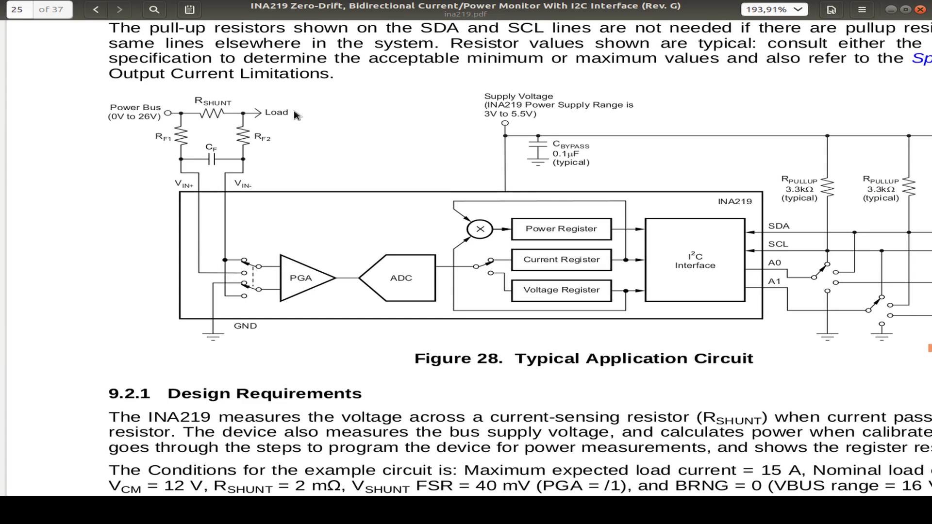
pyautogui.hscroll(4, 381, 150)
pyautogui.scroll(1, 381, 151)
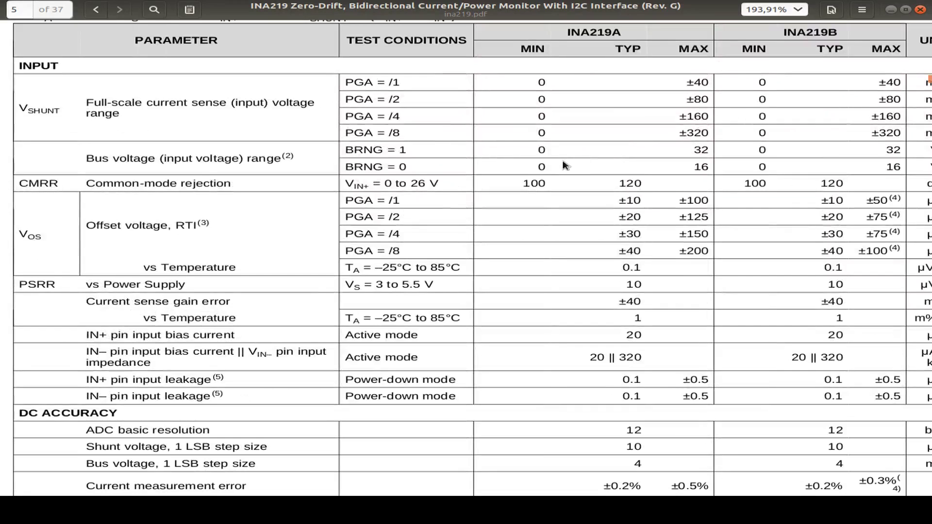
pyautogui.keyDown('ctrl'); pyautogui.scroll(-3, 563, 165); pyautogui.keyUp('ctrl')
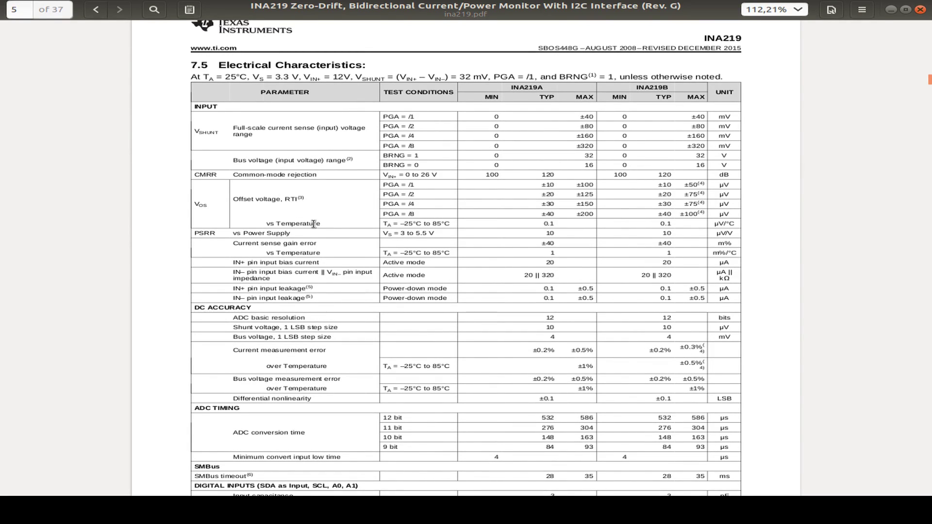
pyautogui.scroll(15, 514, 202)
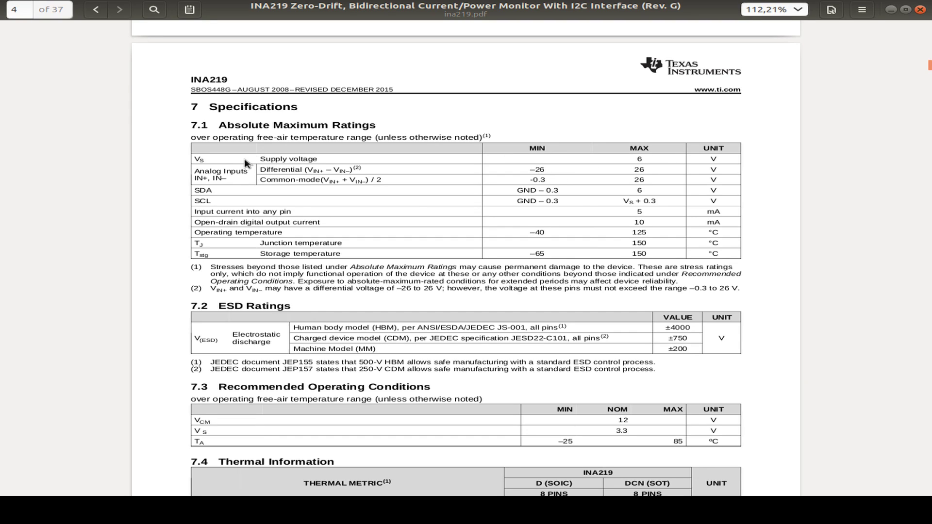
pyautogui.moveTo(634, 159); pyautogui.dragTo(647, 157)
pyautogui.moveTo(559, 191); pyautogui.dragTo(214, 193)
pyautogui.click(680, 196)
# Step: Highlight the 3 V minimum supply voltage, then switch to the Si7060 datasheet
pyautogui.scroll(10, 558, 228)
pyautogui.scroll(-3, 559, 226)
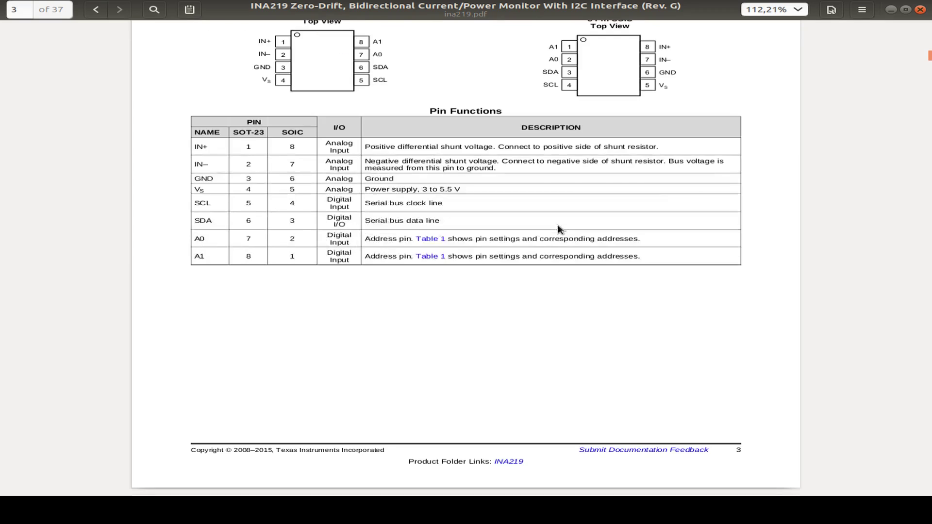
pyautogui.scroll(1, 558, 229)
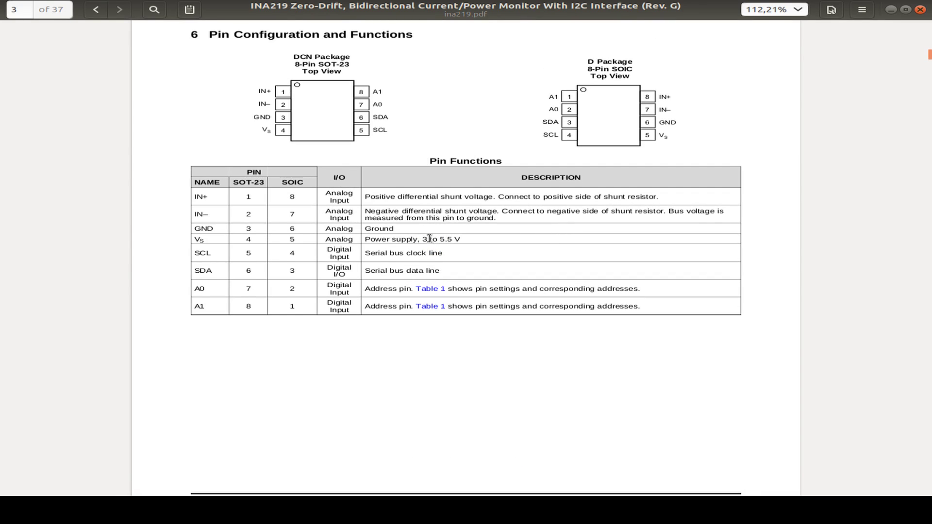
pyautogui.moveTo(422, 238)
pyautogui.mouseDown()
pyautogui.moveTo(453, 240)
pyautogui.moveTo(429, 240)
pyautogui.mouseUp()
pyautogui.scroll(5, 573, 199)
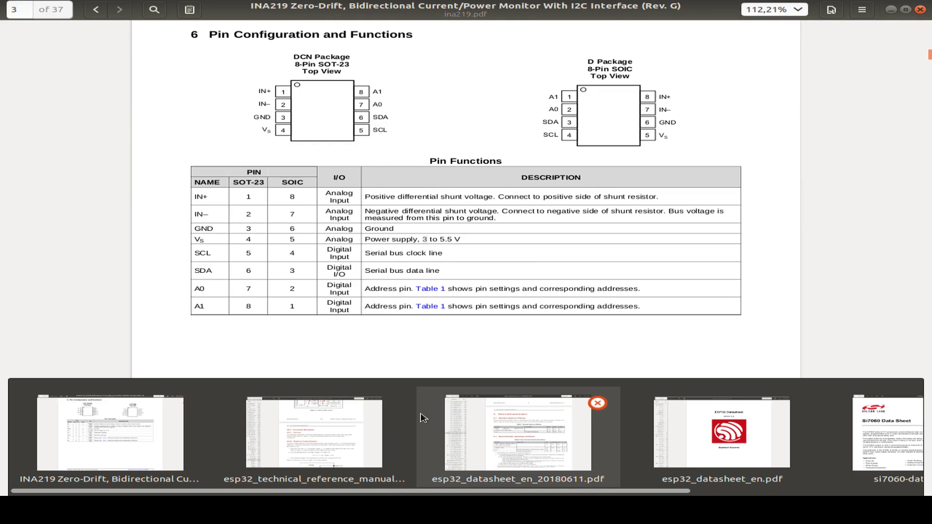
pyautogui.hotkey('alt', 'Tab')
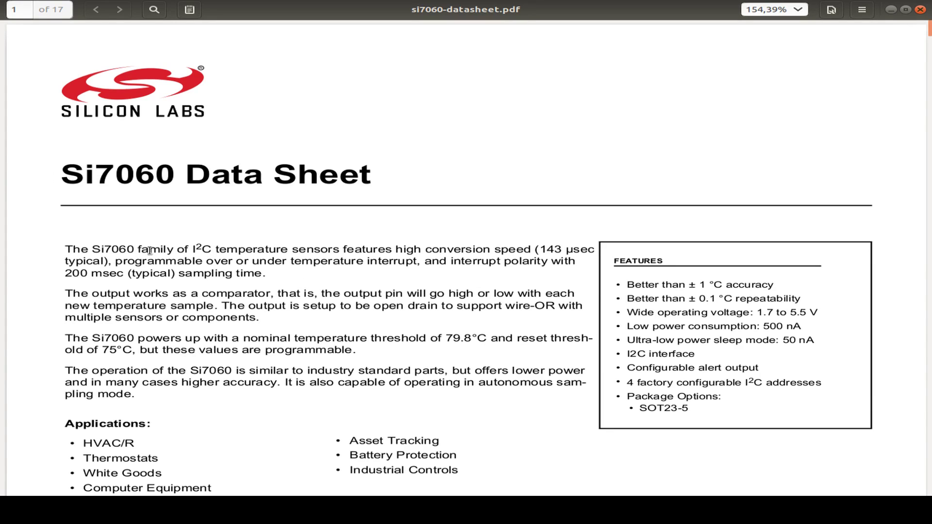
# Step: On Si7060 page 1, highlight I2C and the 1.7 to 5.5 V operating voltage
pyautogui.moveTo(191, 248); pyautogui.dragTo(217, 248)
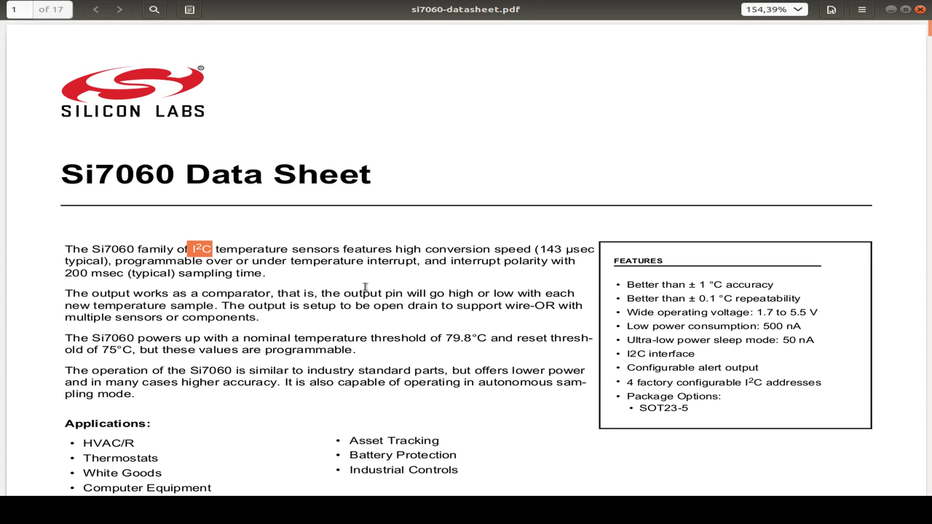
pyautogui.scroll(-20, 366, 286)
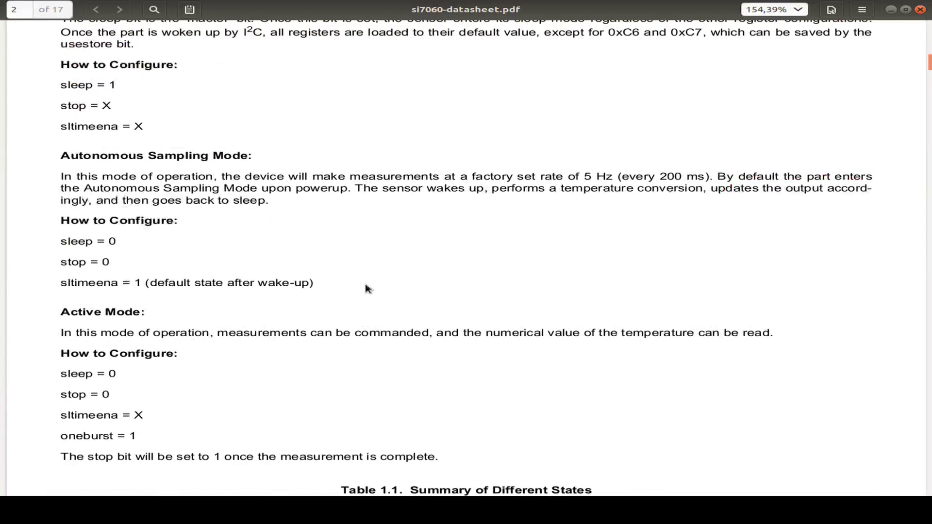
pyautogui.scroll(6, 368, 289)
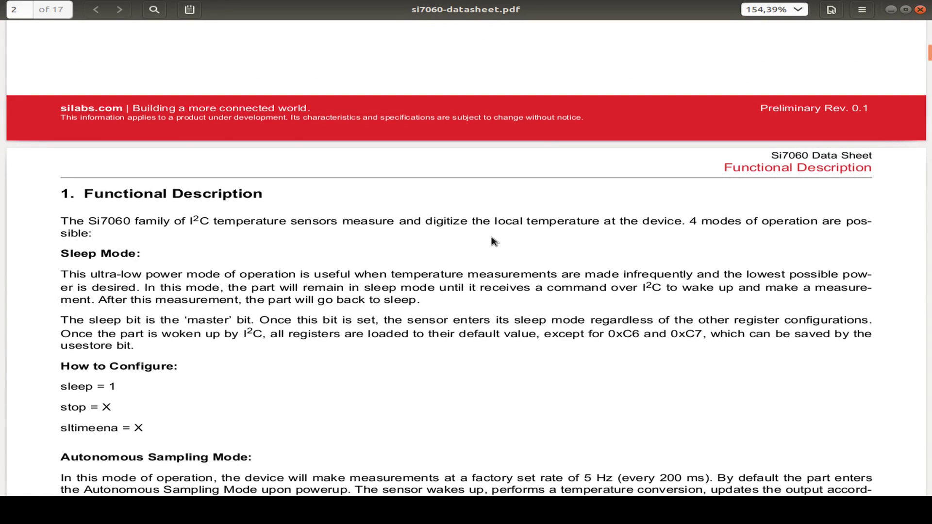
pyautogui.scroll(14, 491, 238)
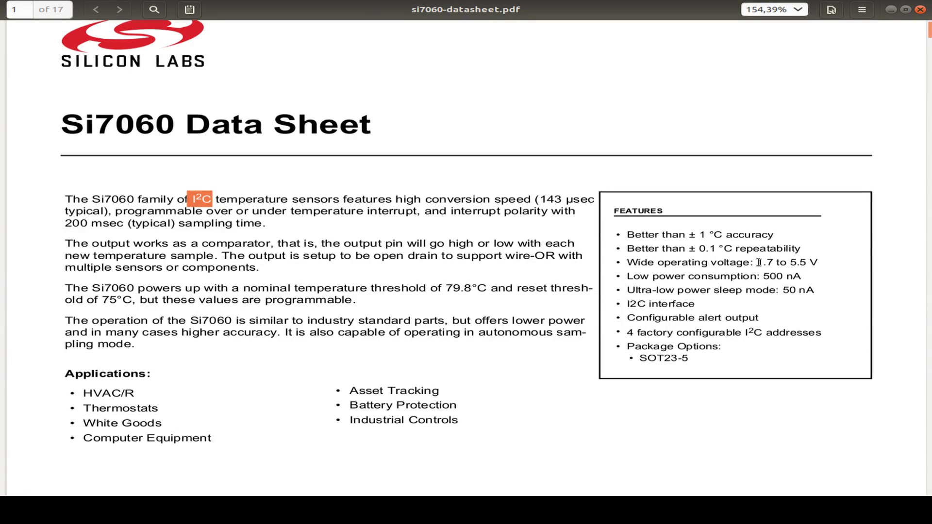
pyautogui.moveTo(757, 263); pyautogui.dragTo(817, 262)
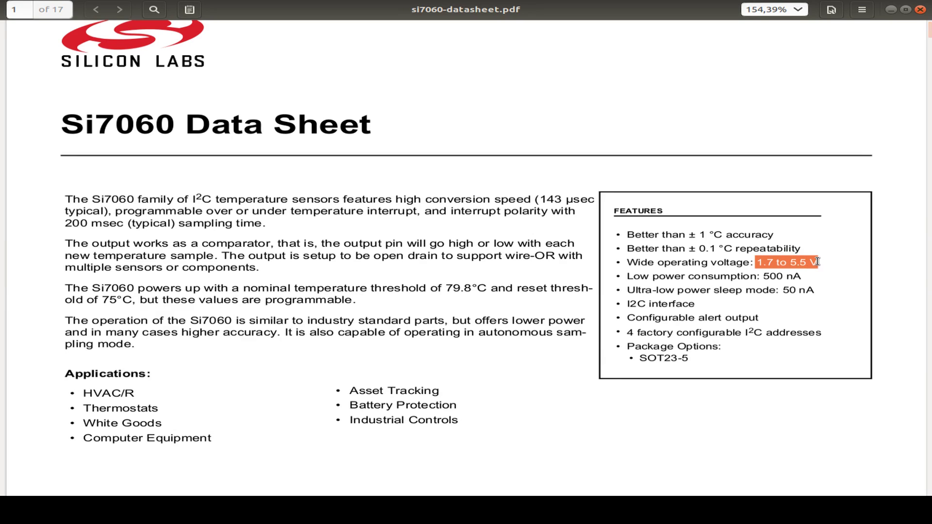
pyautogui.click(775, 266)
pyautogui.doubleClick(763, 262)
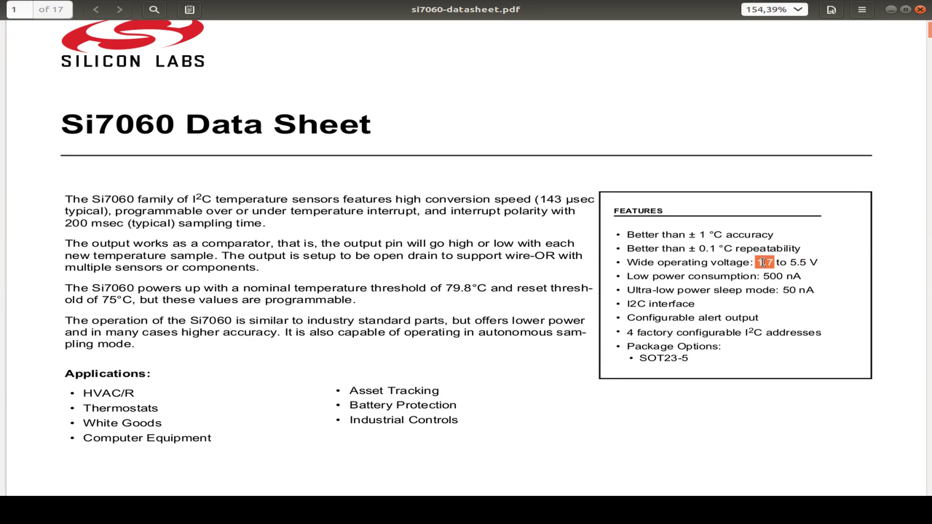
pyautogui.doubleClick(801, 262)
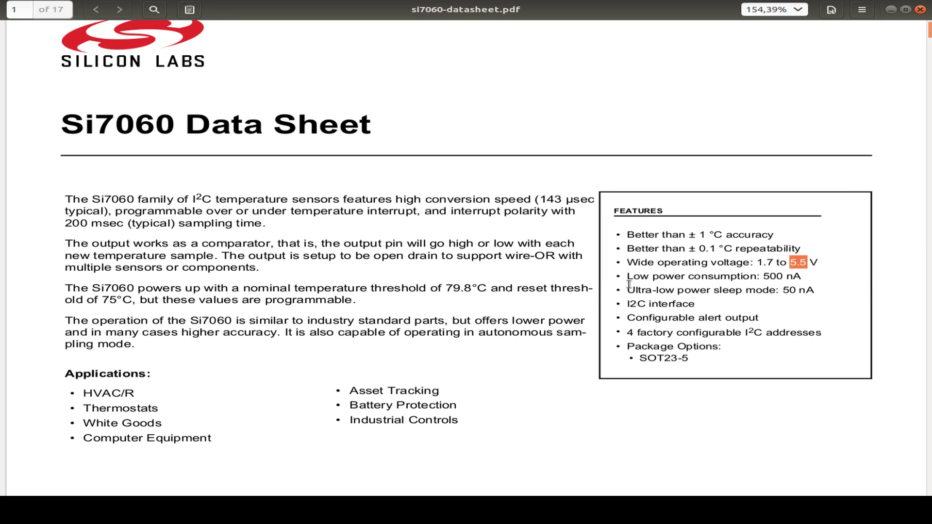
pyautogui.doubleClick(784, 264)
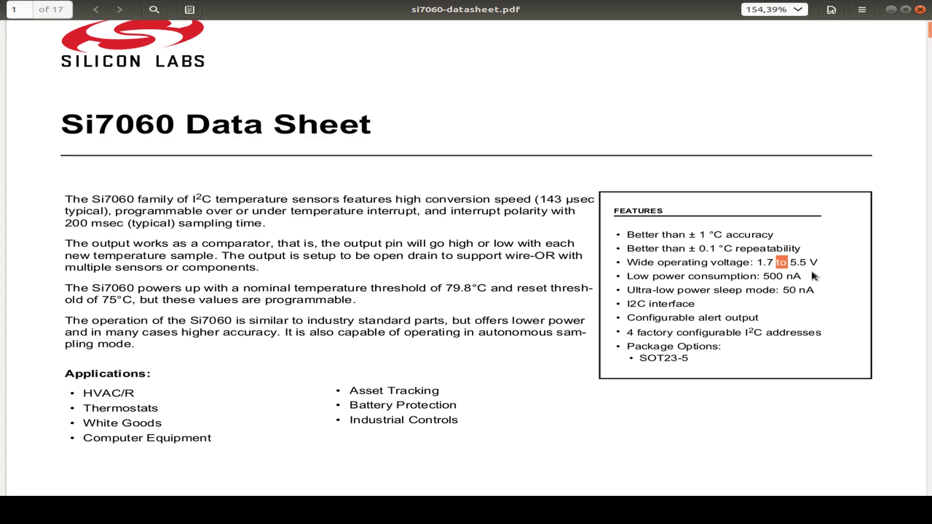
# Step: Scroll down the datasheet toward the SOT23-5 package dimensions on page 13
pyautogui.scroll(-20, 352, 274)
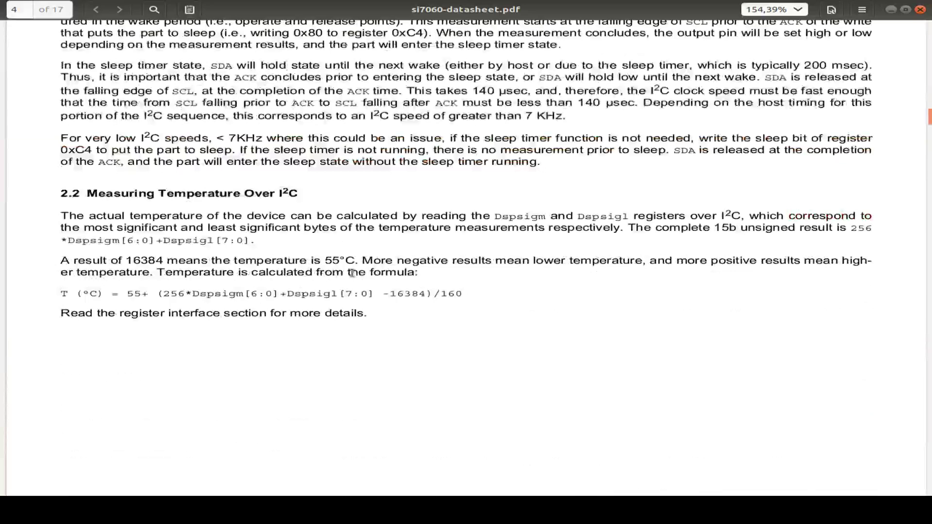
pyautogui.keyDown('ctrl'); pyautogui.scroll(-5, 352, 274); pyautogui.keyUp('ctrl')
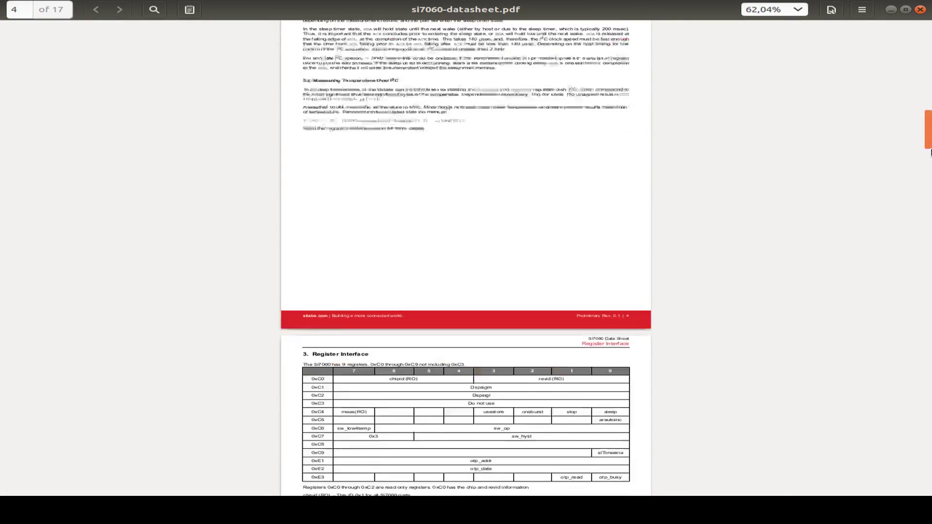
pyautogui.moveTo(931, 152); pyautogui.dragTo(931, 380)
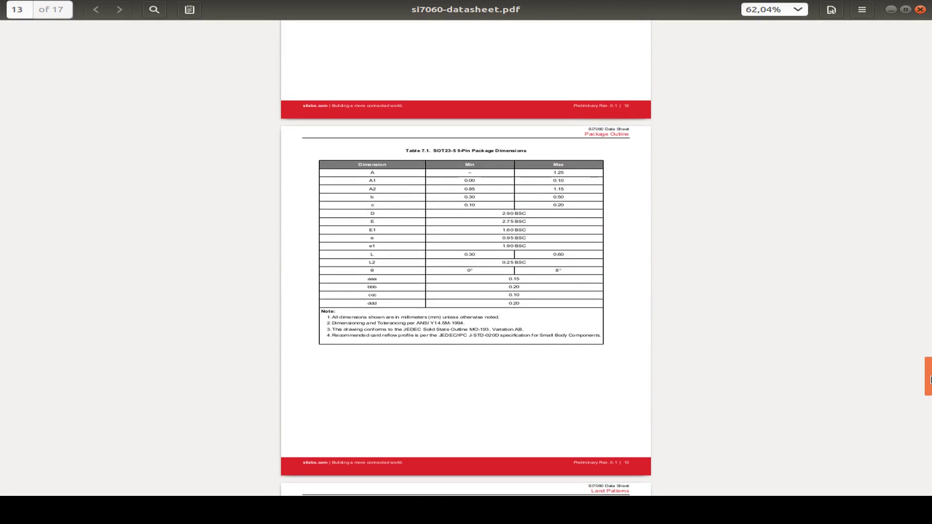
pyautogui.keyDown('ctrl'); pyautogui.scroll(3, 499, 271); pyautogui.keyUp('ctrl')
# Step: Highlight the SDA, VDD and ALERT pin names in the pin description
pyautogui.scroll(-5, 496, 277)
pyautogui.scroll(15, 418, 223)
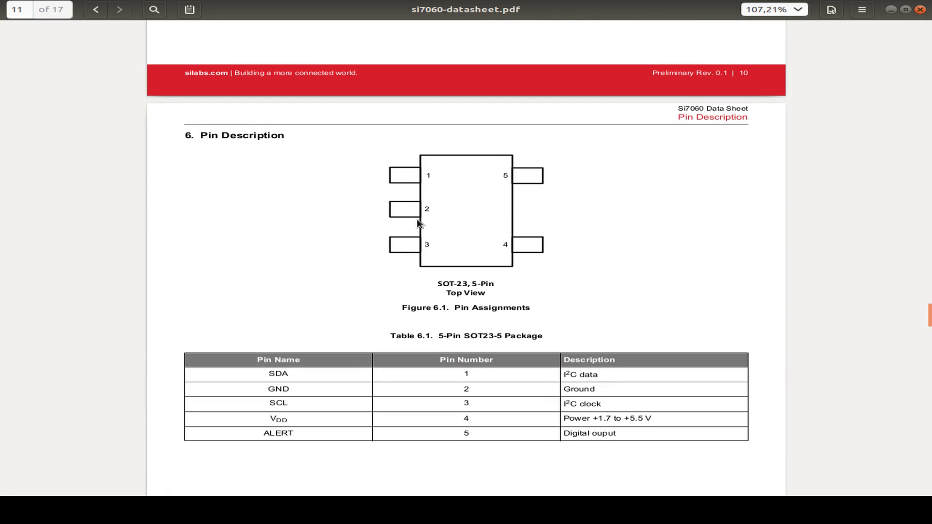
pyautogui.doubleClick(274, 374)
pyautogui.doubleClick(272, 419)
pyautogui.doubleClick(275, 434)
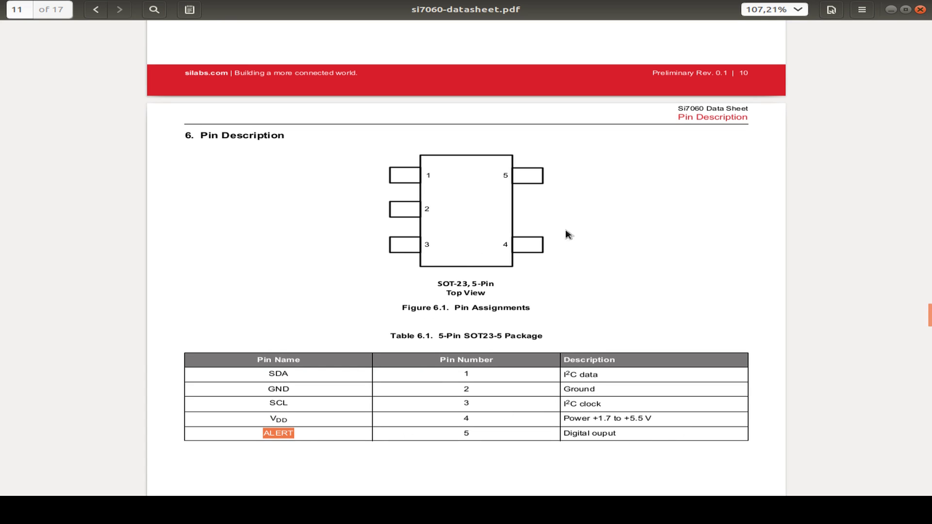
# Step: Select the Si7060-B-00 part number in the Ordering Guide, then clear the selection
pyautogui.scroll(10, 506, 260)
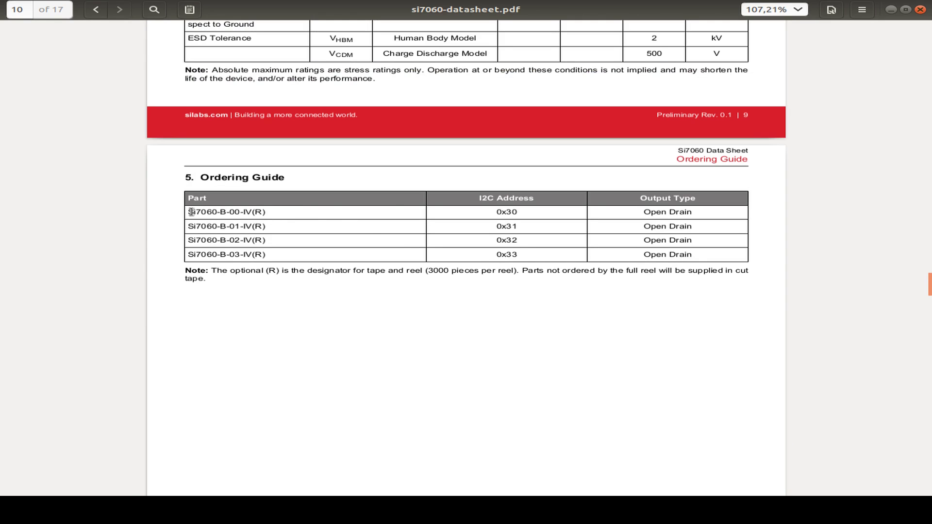
pyautogui.moveTo(189, 212); pyautogui.dragTo(282, 255)
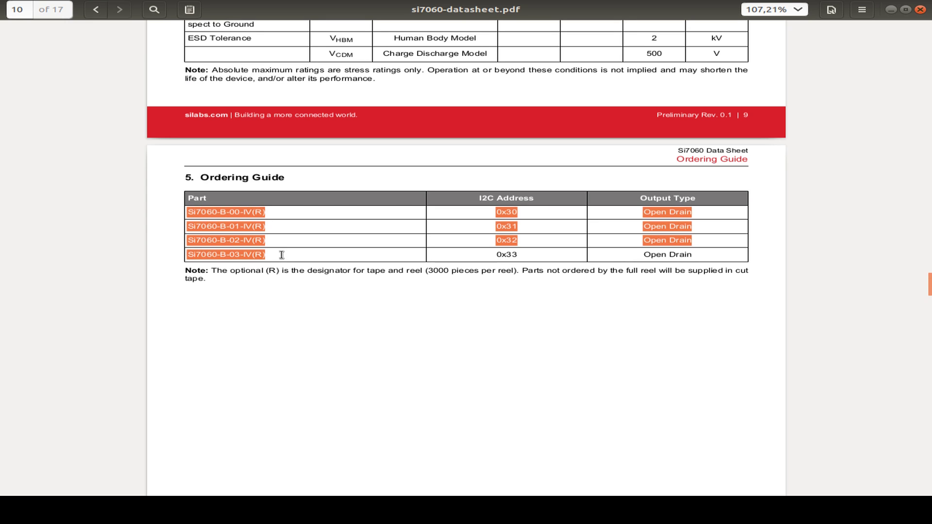
pyautogui.click(298, 221)
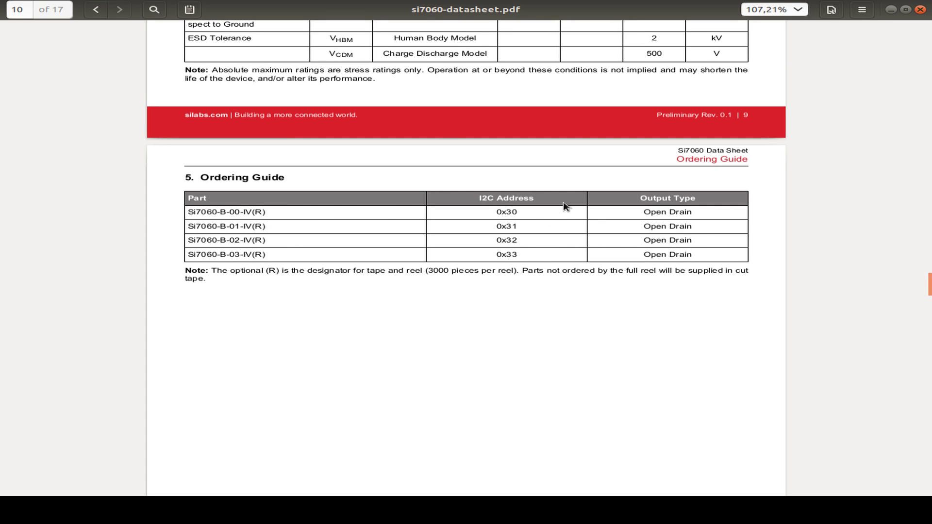
pyautogui.moveTo(190, 212); pyautogui.dragTo(240, 213)
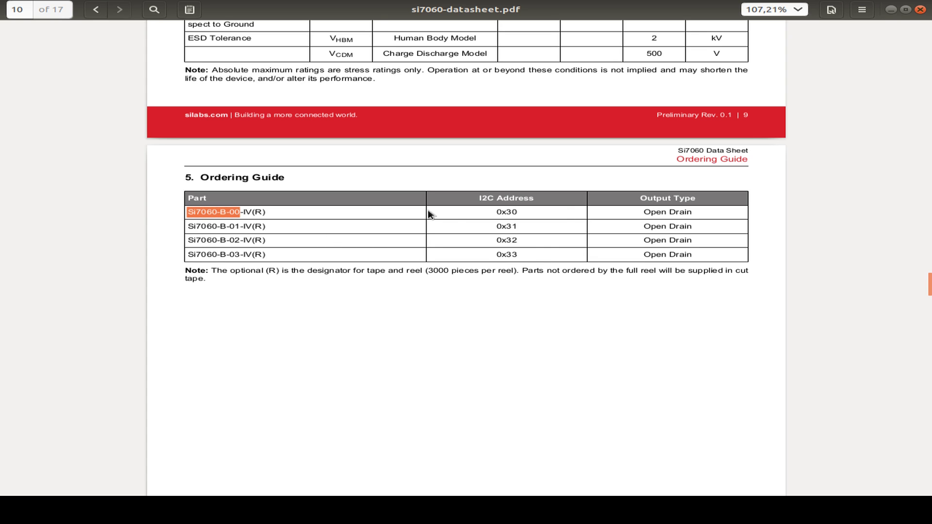
pyautogui.click(537, 213)
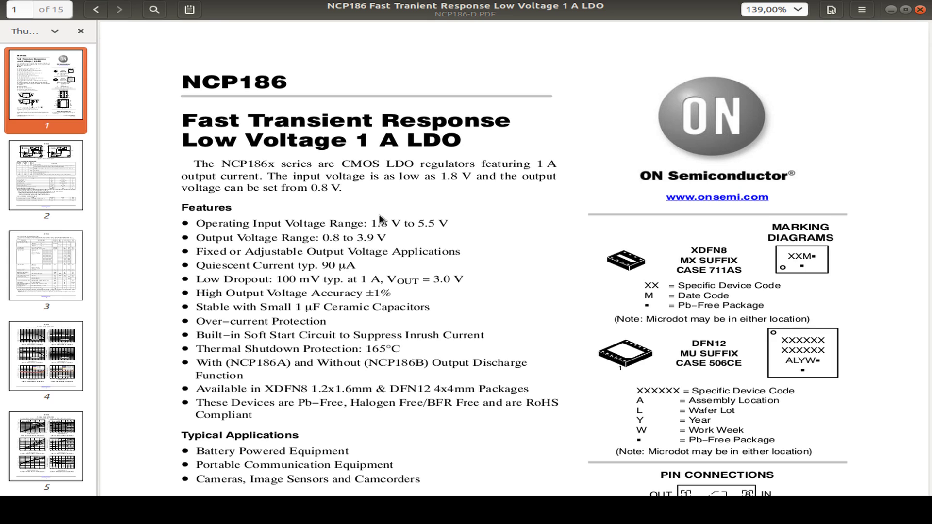
# Step: On NCP186 page 1, highlight the 1 A dropout figure and VOUT = 3.0 V condition
pyautogui.scroll(-1, 458, 195)
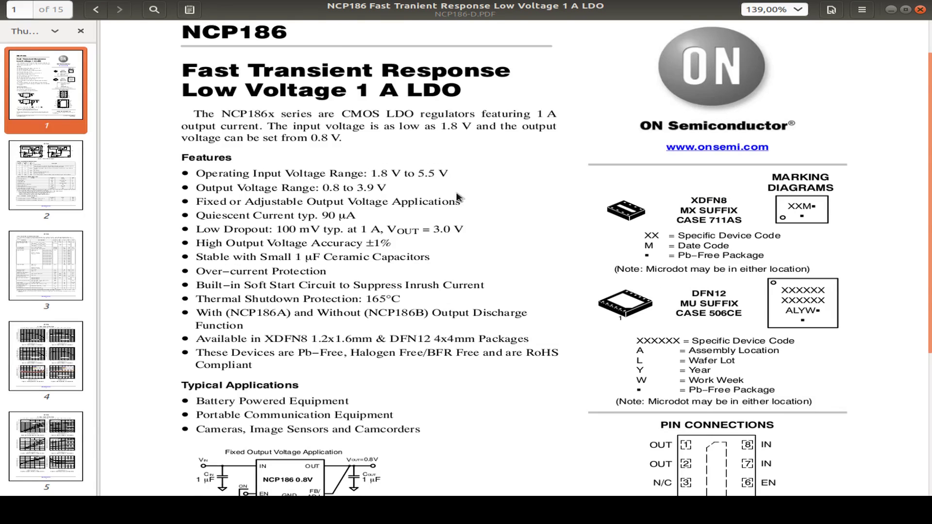
pyautogui.scroll(-1, 457, 197)
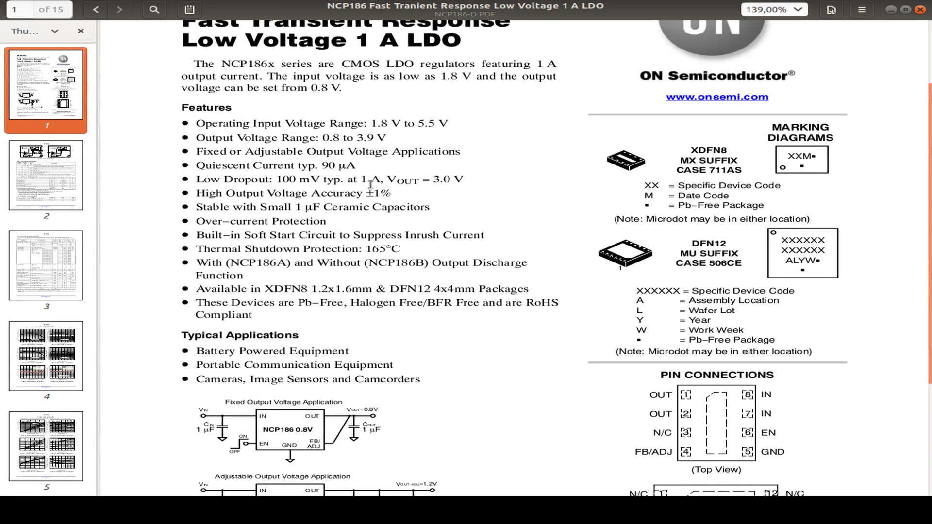
pyautogui.moveTo(361, 181); pyautogui.dragTo(467, 180)
pyautogui.click(336, 214)
pyautogui.scroll(2, 385, 195)
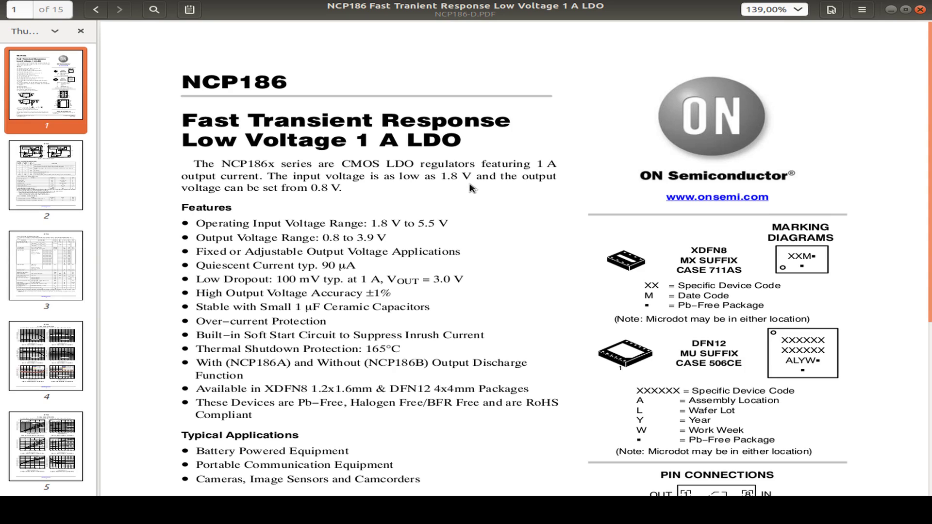
# Step: Highlight the 'Low Dropout: 100 mV' spec and the XDFN8 package name
pyautogui.moveTo(196, 281); pyautogui.dragTo(317, 278)
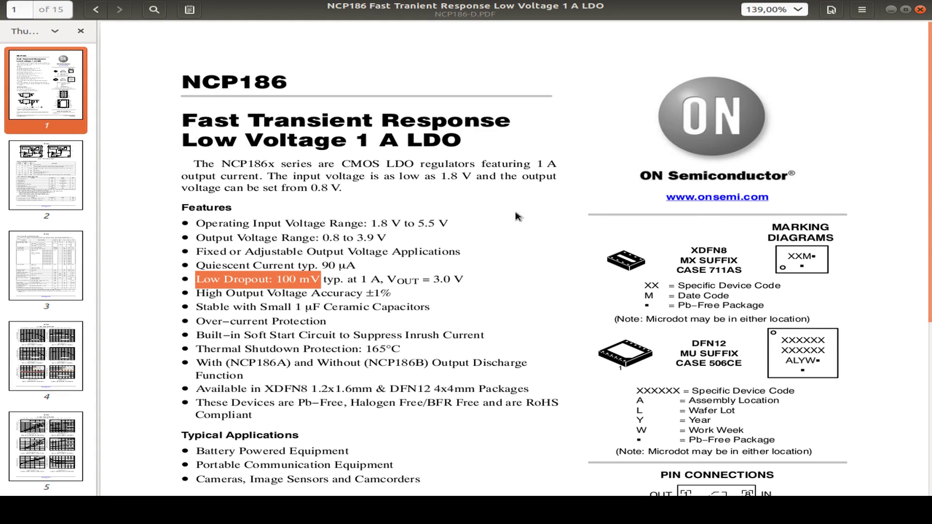
pyautogui.moveTo(695, 252)
pyautogui.mouseDown()
pyautogui.moveTo(717, 253)
pyautogui.moveTo(701, 252)
pyautogui.mouseUp()
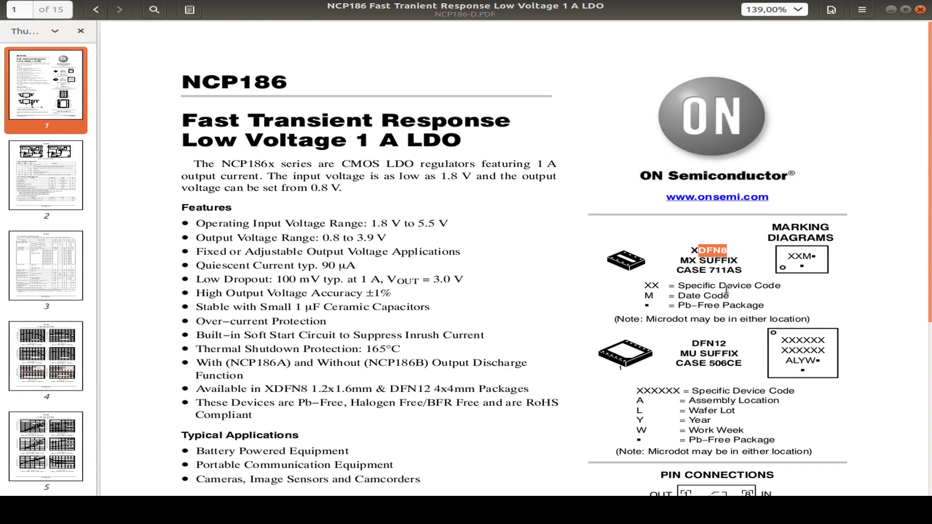
pyautogui.doubleClick(713, 250)
pyautogui.scroll(-3, 780, 254)
pyautogui.scroll(-3, 780, 254)
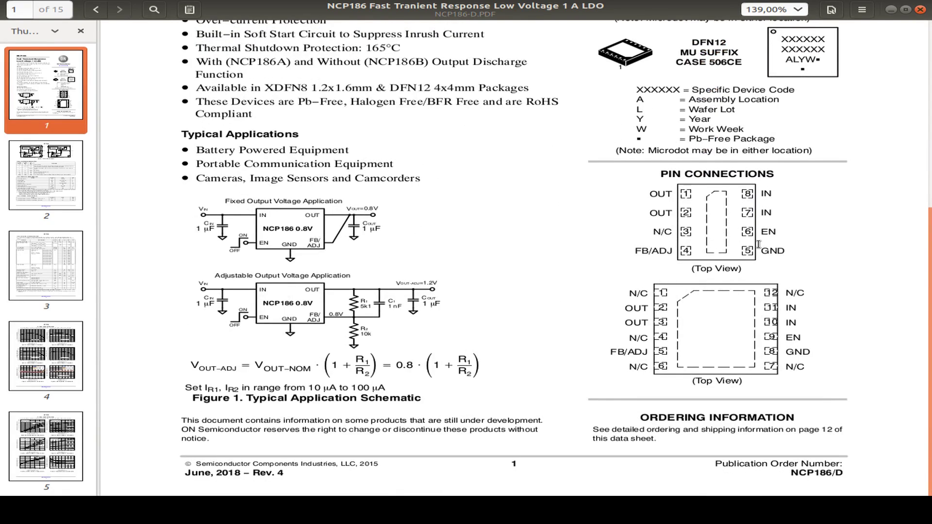
pyautogui.scroll(4, 773, 215)
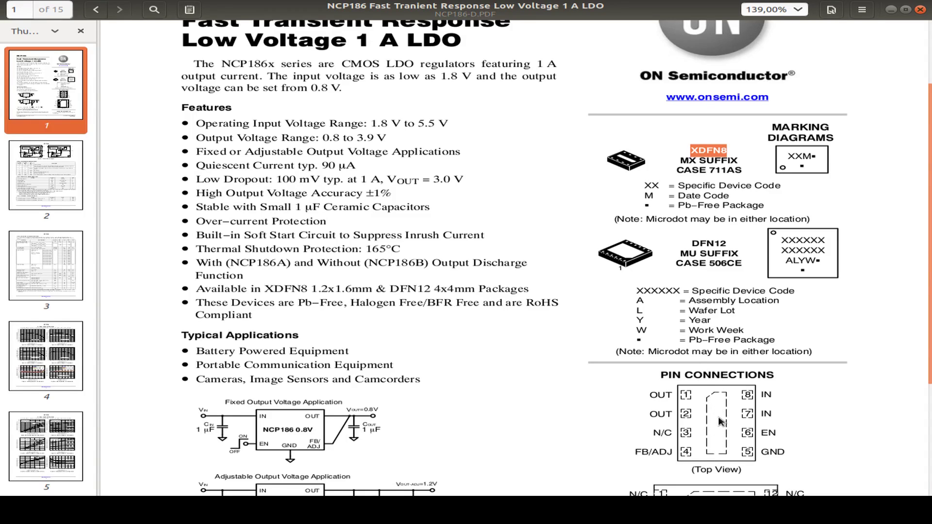
# Step: Switch back to Eeschema showing the NCP186B Voltage Regulator block
pyautogui.hotkey('alt', 'Tab')
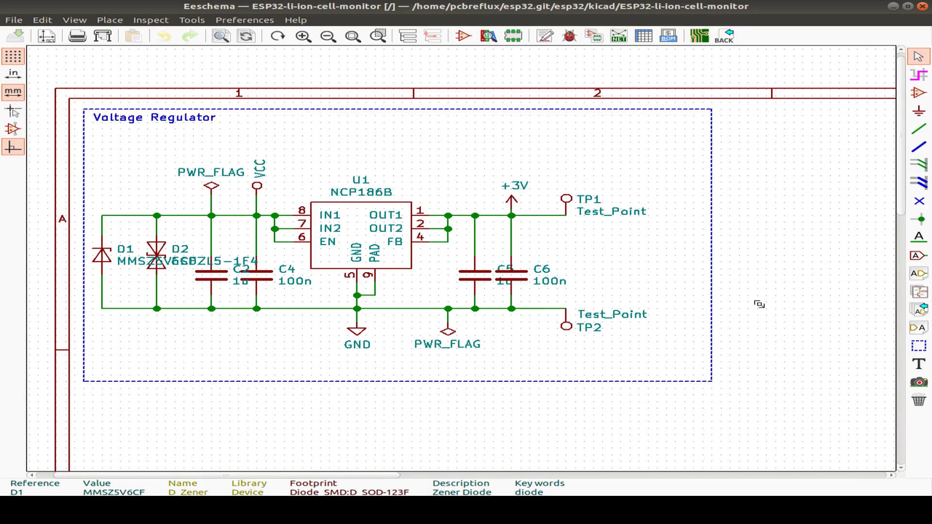
# Step: Pan the schematic across the ESP-WROOM-32 U2, connector J3 and transistors Q1–Q3
pyautogui.moveTo(756, 303); pyautogui.dragTo(618, 123, button='middle')
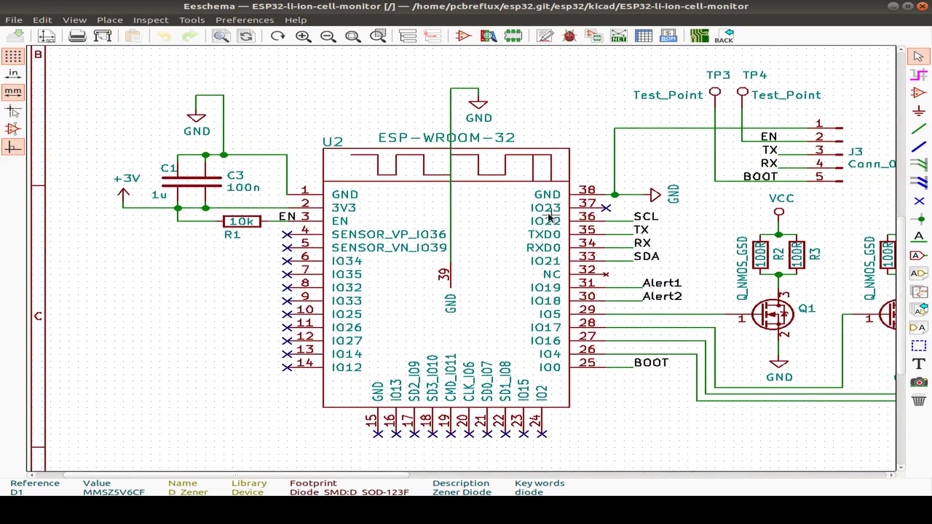
pyautogui.scroll(1, 616, 132)
pyautogui.scroll(-1, 662, 265)
pyautogui.scroll(-1, 473, 263)
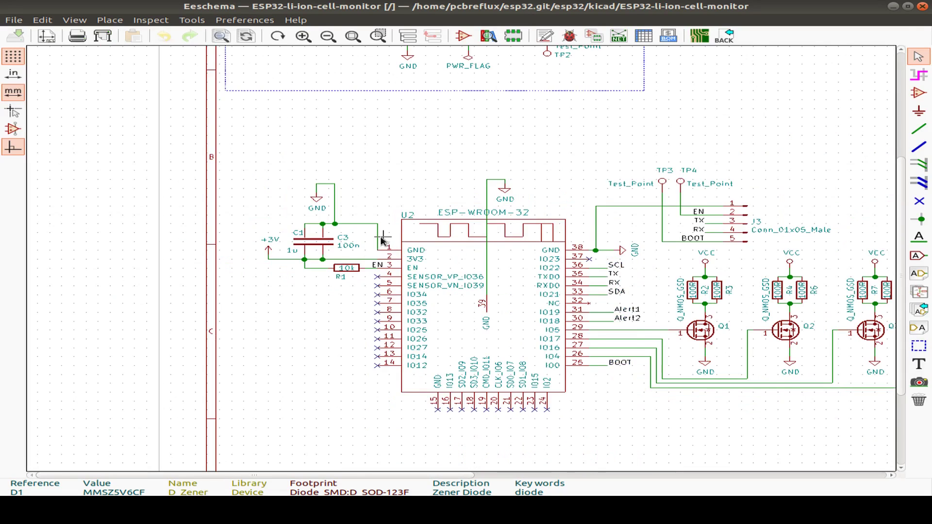
pyautogui.scroll(1, 428, 292)
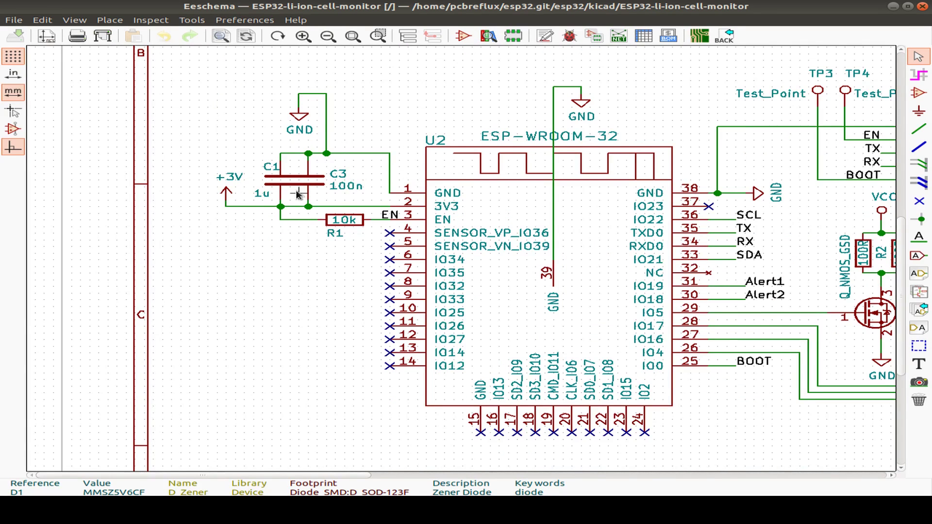
pyautogui.moveTo(409, 224); pyautogui.dragTo(227, 226, button='middle')
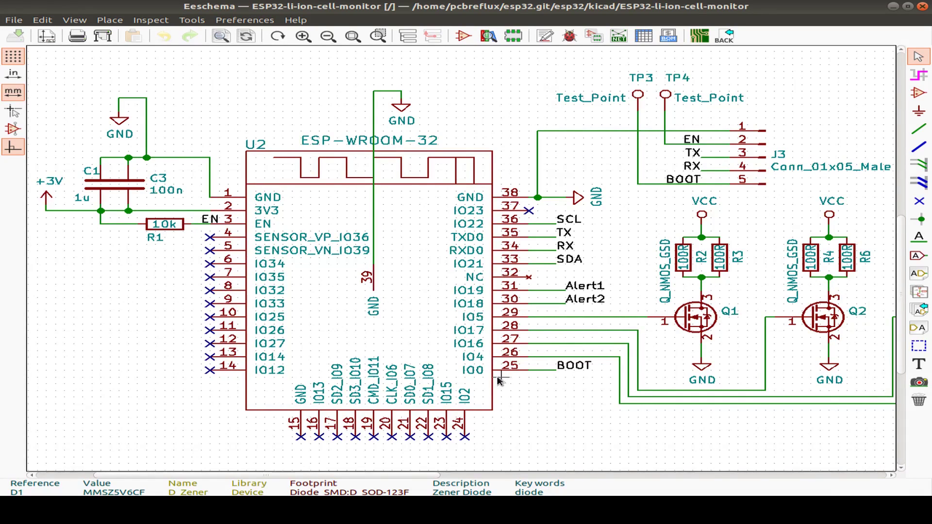
pyautogui.moveTo(728, 186); pyautogui.dragTo(615, 201, button='middle')
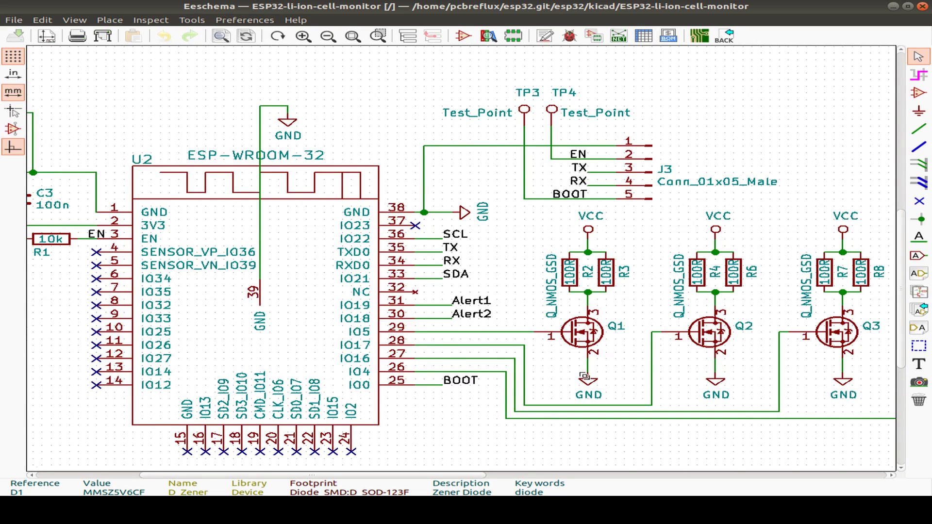
# Step: Pan right to Q4 and zoom out to show Q1–Q4 and the Temperature Sensors block (U4, U5)
pyautogui.moveTo(596, 369); pyautogui.dragTo(352, 329, button='middle')
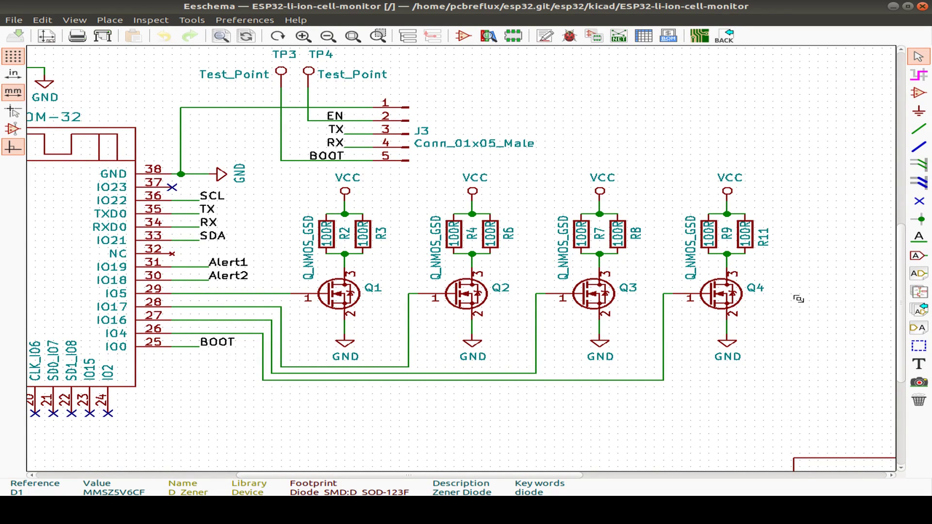
pyautogui.scroll(-3, 799, 299)
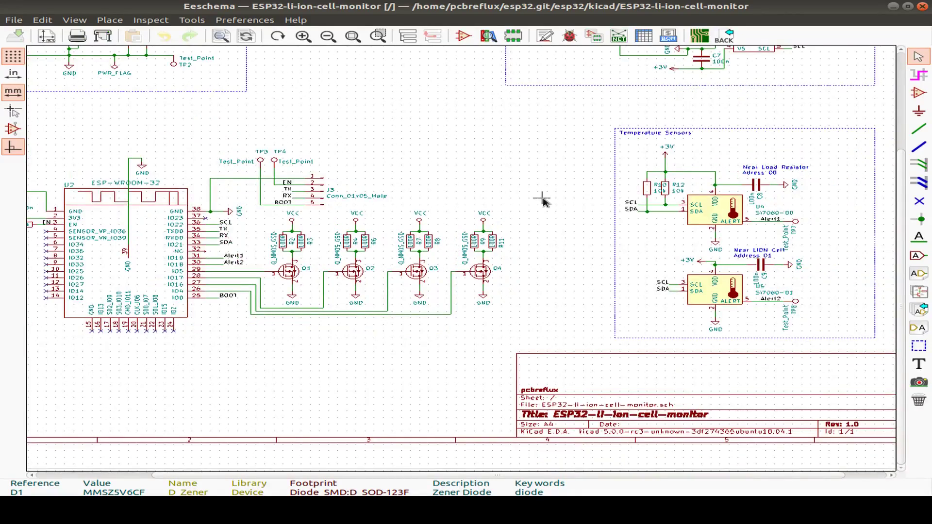
# Step: Pan the overview toward the Temperature Sensors block and zoom in and out to inspect it
pyautogui.moveTo(543, 200); pyautogui.dragTo(164, 278, button='middle')
pyautogui.scroll(4, 477, 279)
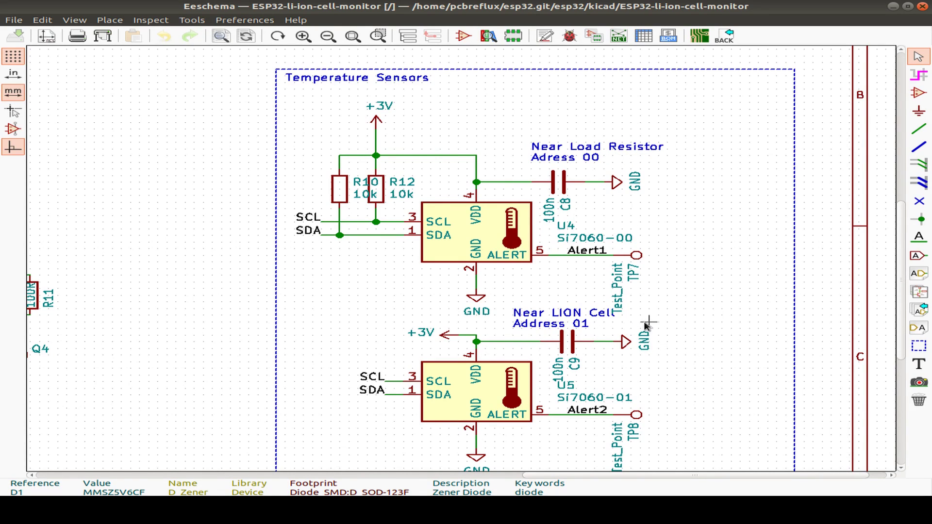
pyautogui.scroll(-3, 659, 324)
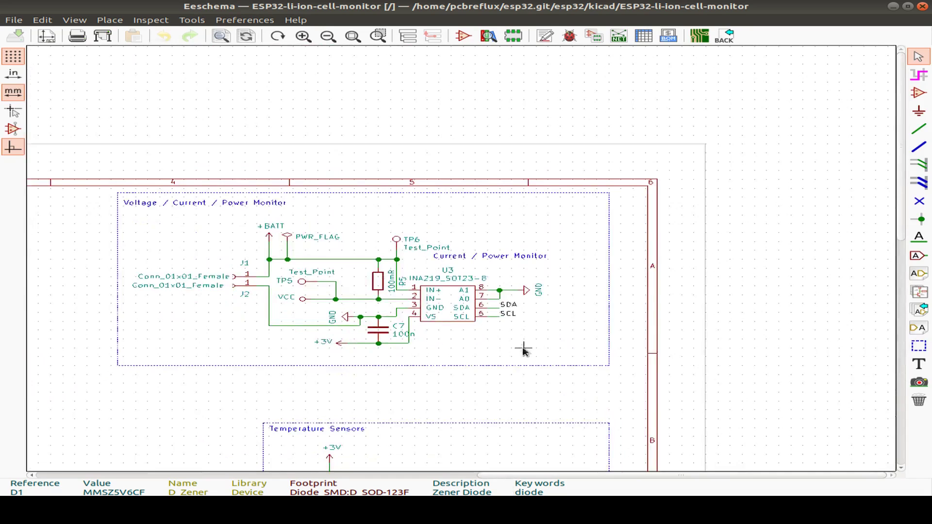
pyautogui.scroll(5, 522, 348)
pyautogui.scroll(-1, 459, 98)
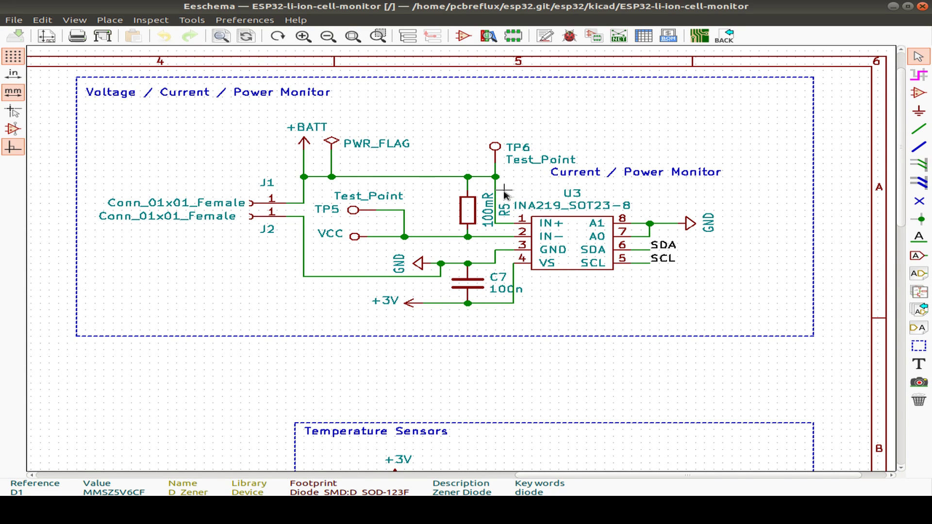
pyautogui.scroll(-2, 500, 315)
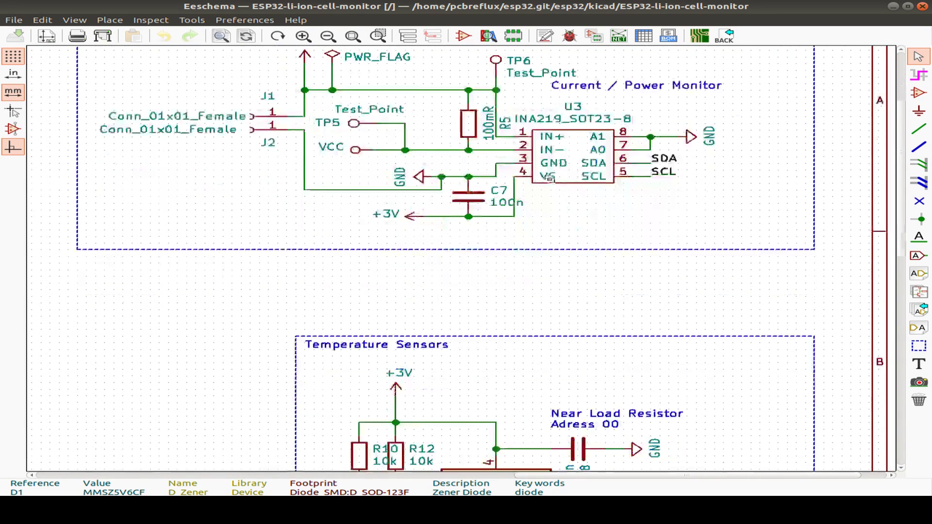
pyautogui.scroll(-3, 549, 179)
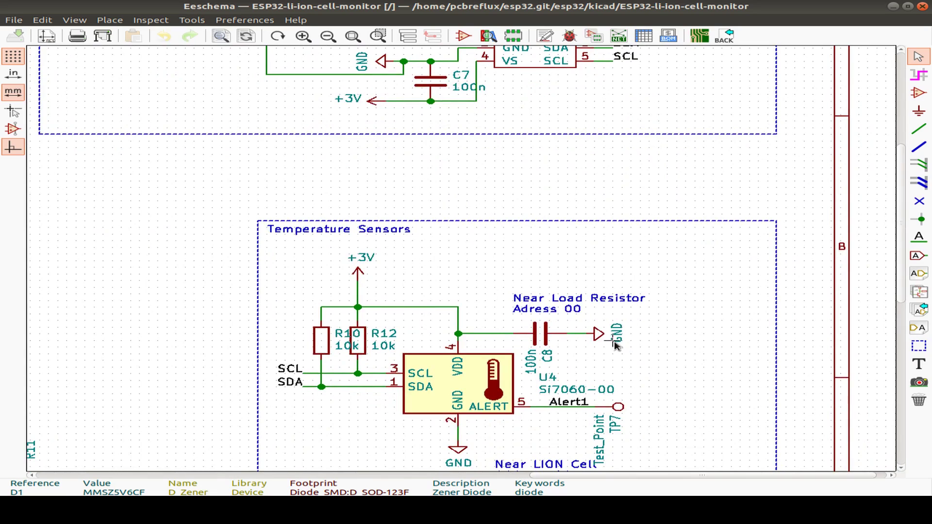
pyautogui.scroll(-5, 615, 345)
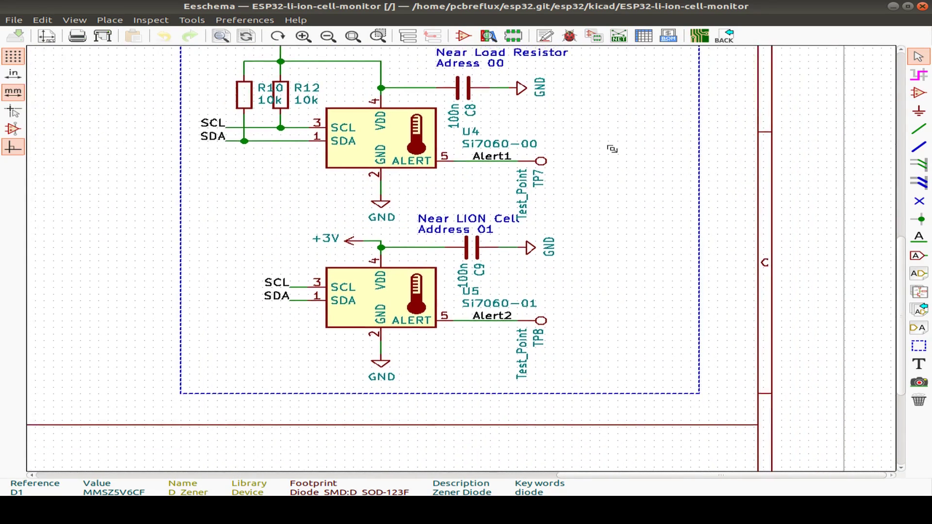
pyautogui.scroll(-2, 613, 149)
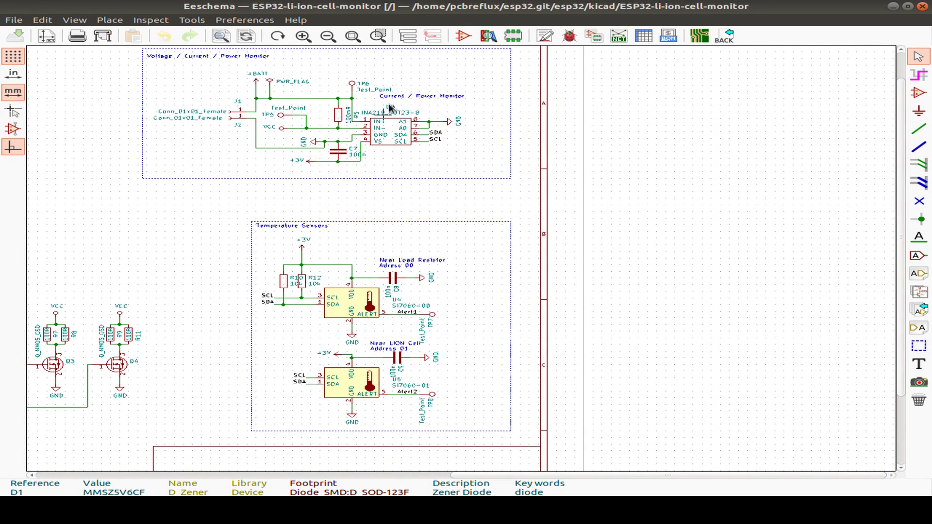
# Step: Pan back past the ESP-WROOM-32 and zoom in on the Voltage Regulator block with U1 NCP186B
pyautogui.moveTo(160, 207); pyautogui.dragTo(499, 127, button='middle')
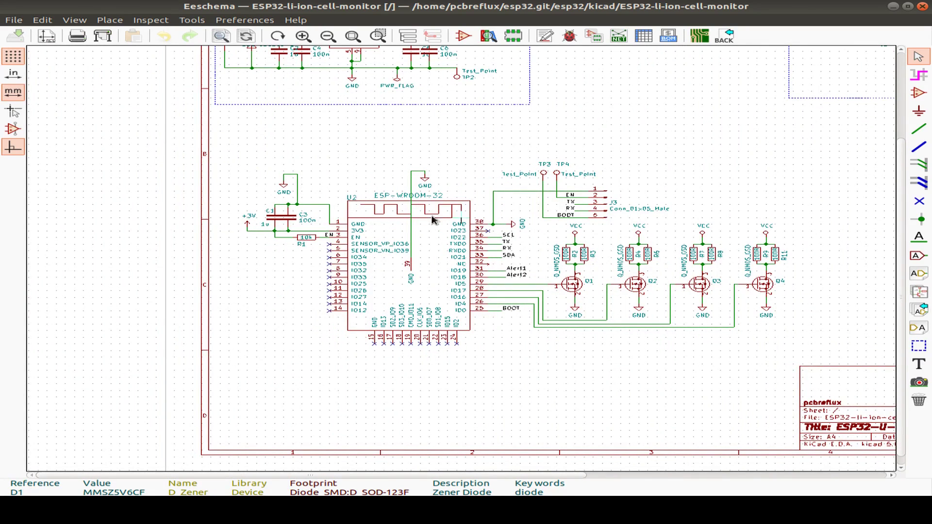
pyautogui.moveTo(476, 148); pyautogui.dragTo(465, 264, button='middle')
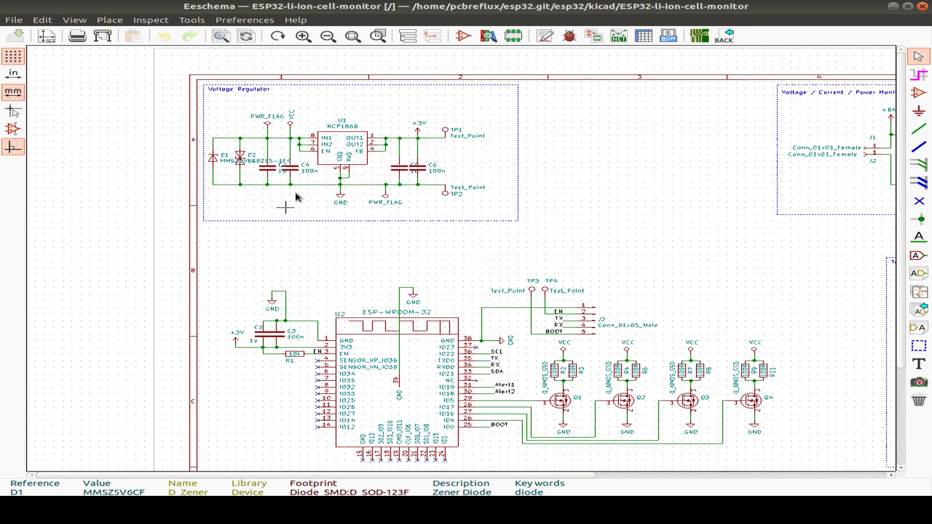
pyautogui.scroll(2, 501, 195)
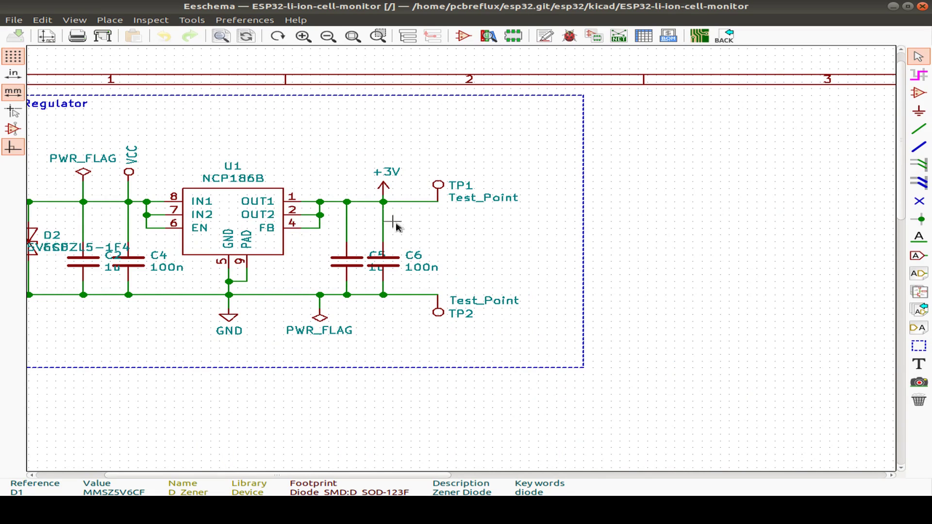
# Step: Switch to the routed board in Pcbnew and activate the Route Tracks tool with X
pyautogui.hotkey('alt', 'Tab')
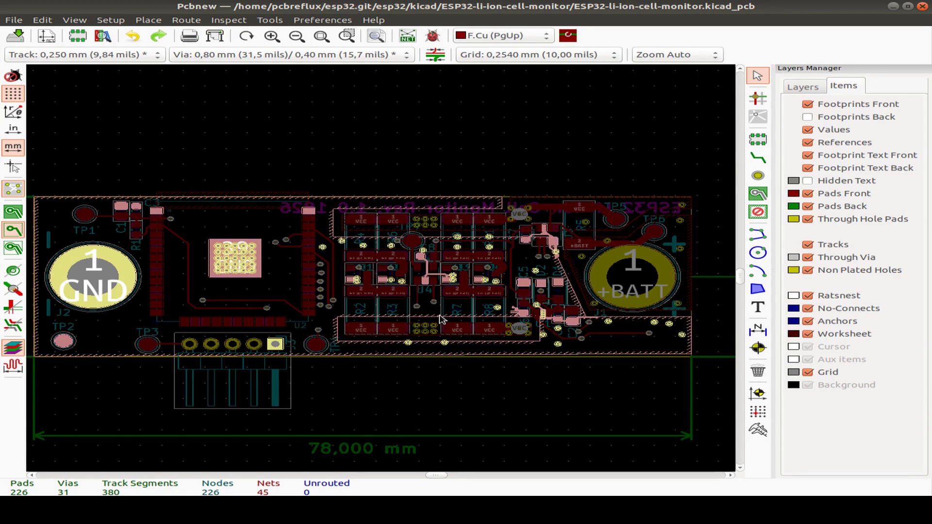
pyautogui.press('x')
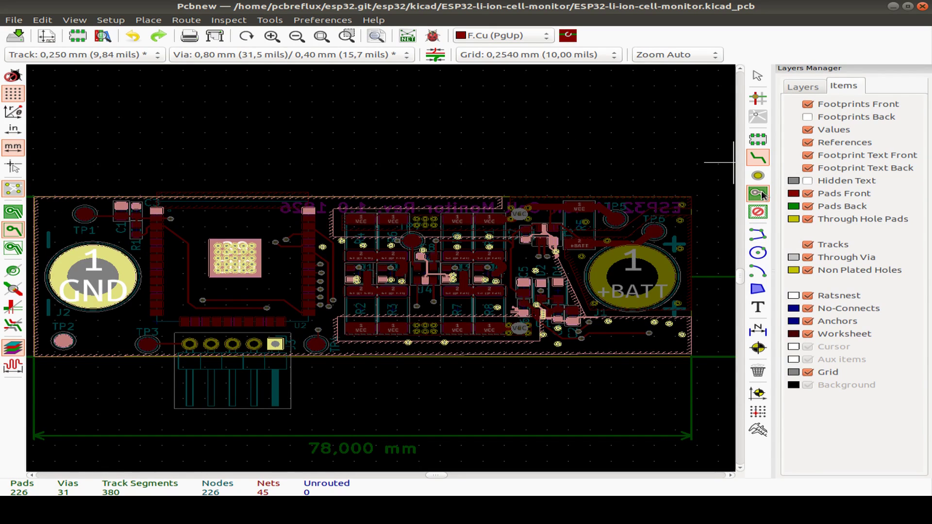
# Step: Select the Add Keepout Area tool, then change to the Add Filled Zones tool
pyautogui.click(758, 212)
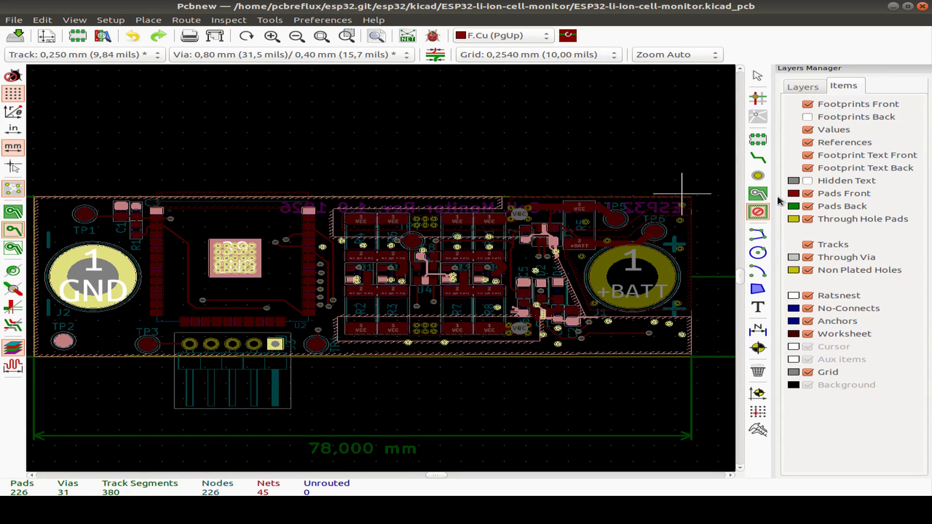
pyautogui.click(759, 194)
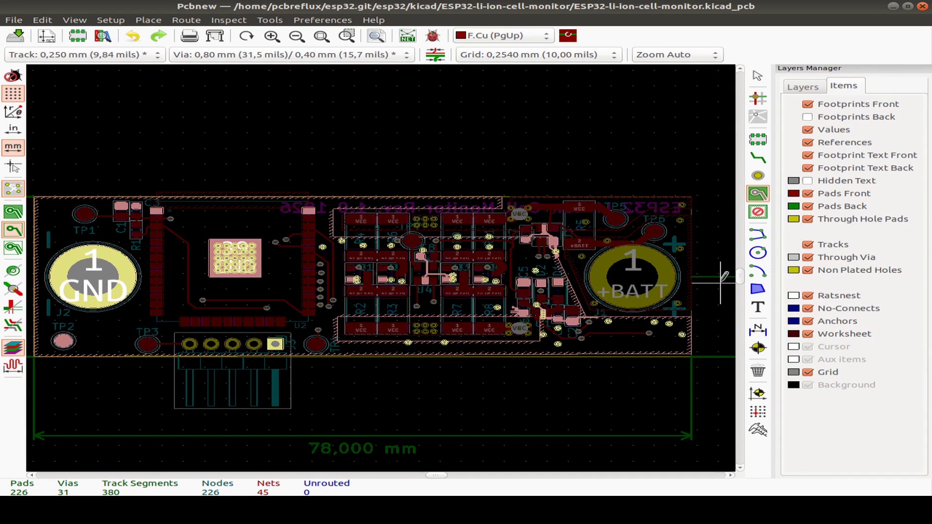
pyautogui.click(75, 20)
pyautogui.click(129, 72)
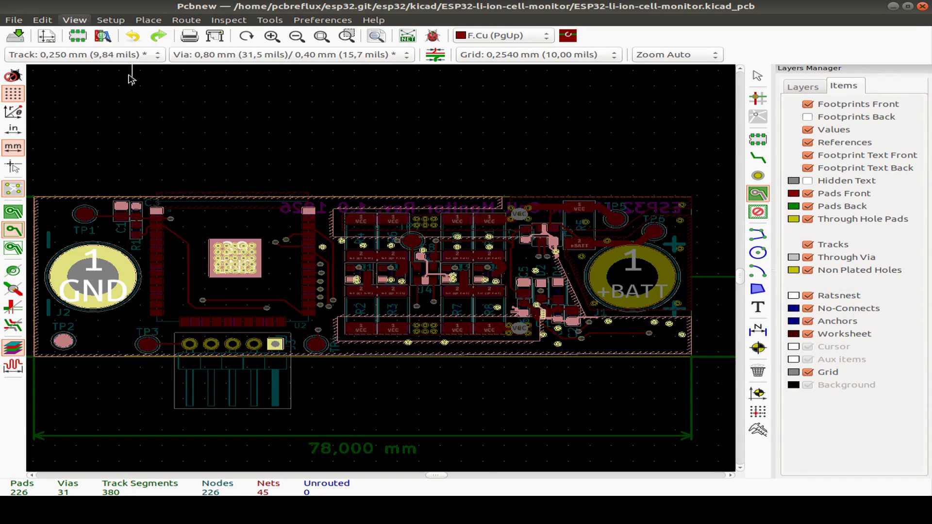
pyautogui.scroll(3, 555, 160)
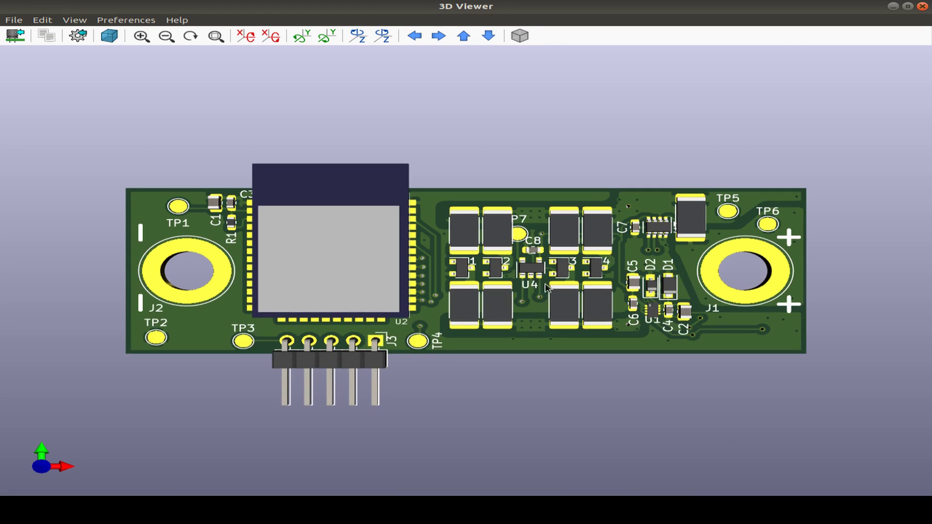
pyautogui.moveTo(556, 160); pyautogui.dragTo(692, 338)
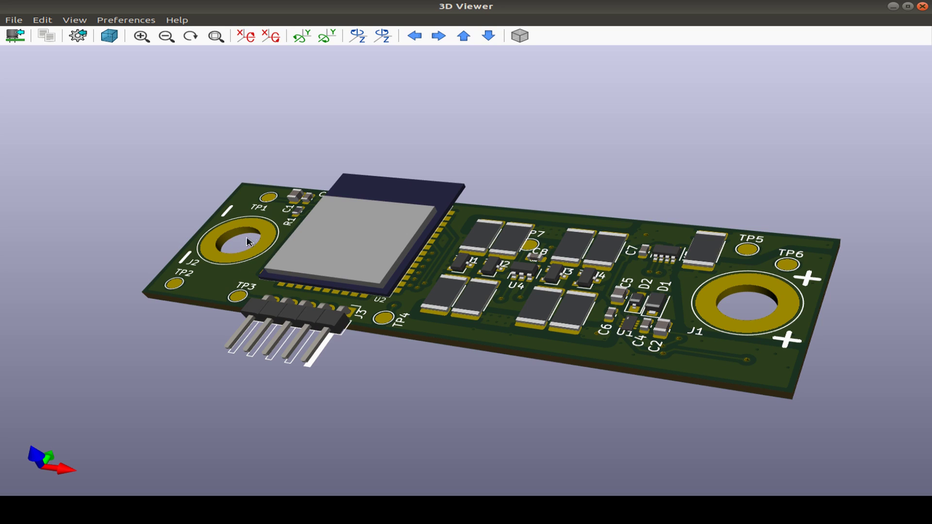
pyautogui.click(923, 7)
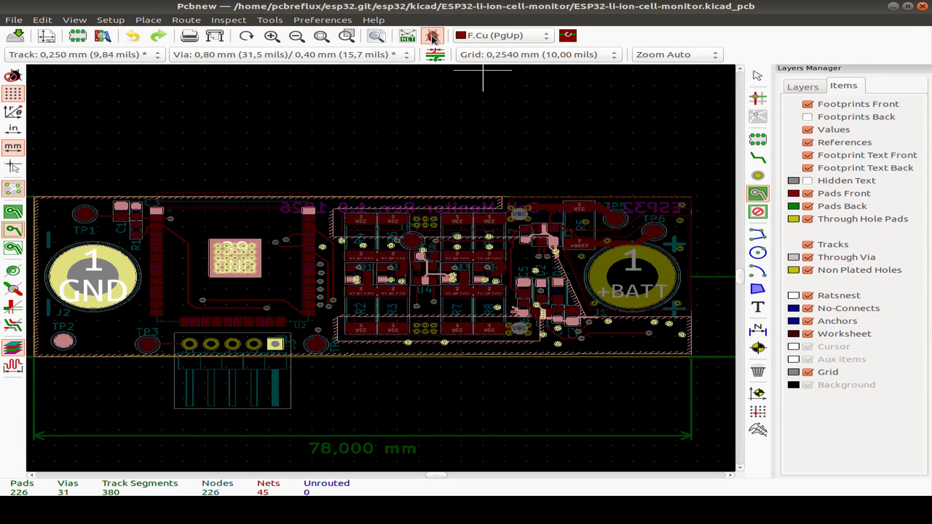
pyautogui.click(432, 36)
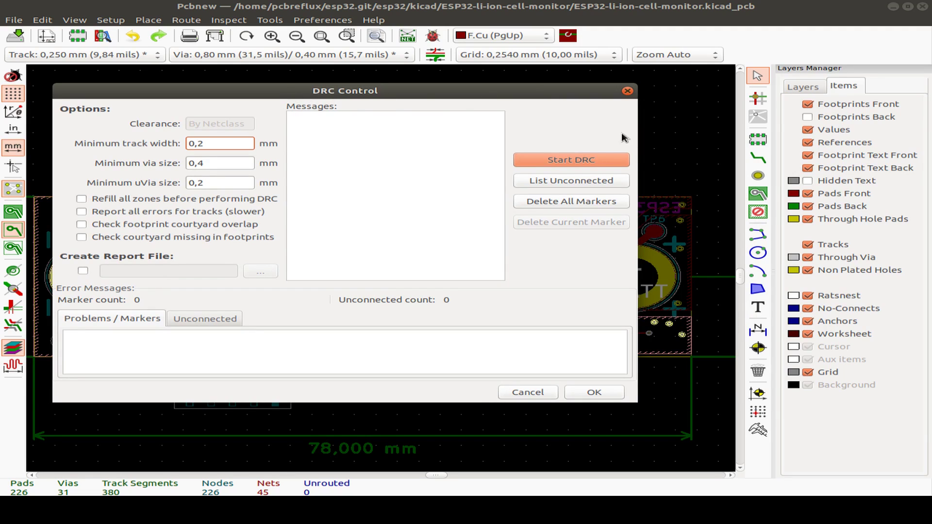
pyautogui.click(585, 163)
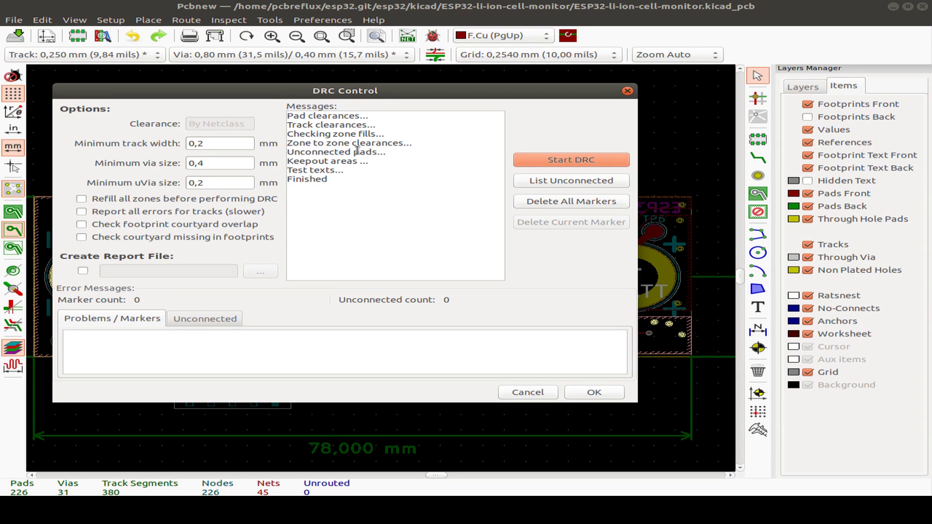
pyautogui.click(560, 183)
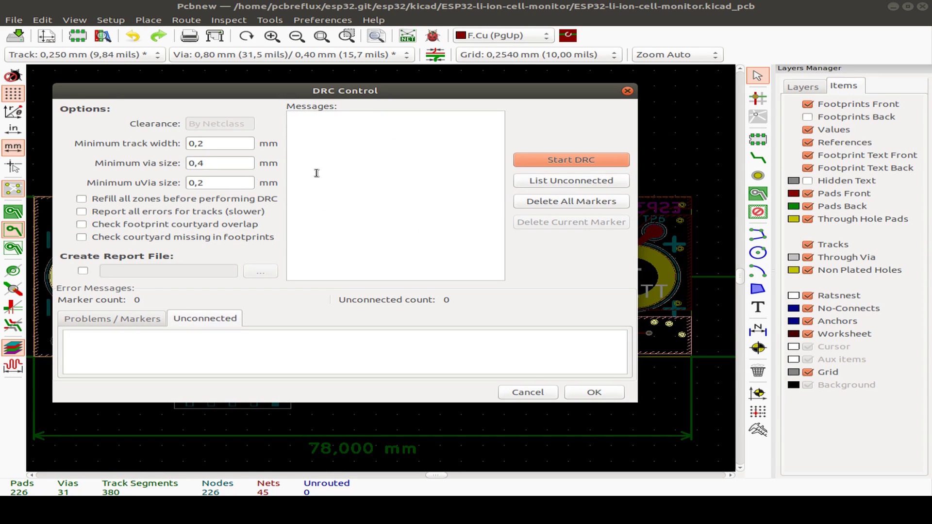
pyautogui.click(628, 90)
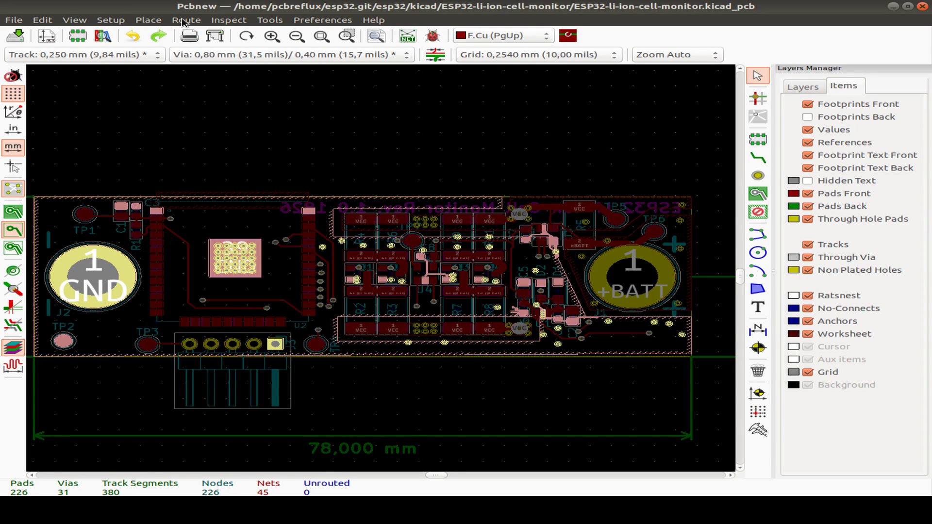
# Step: Open the 3D Viewer from the View menu and orbit and zoom around the component side
pyautogui.click(78, 20)
pyautogui.click(92, 71)
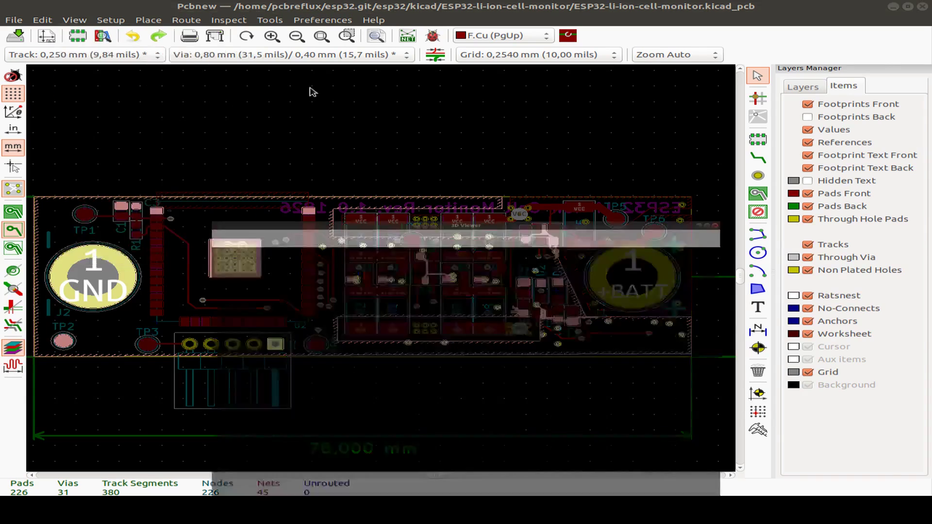
pyautogui.scroll(-3, 680, 276)
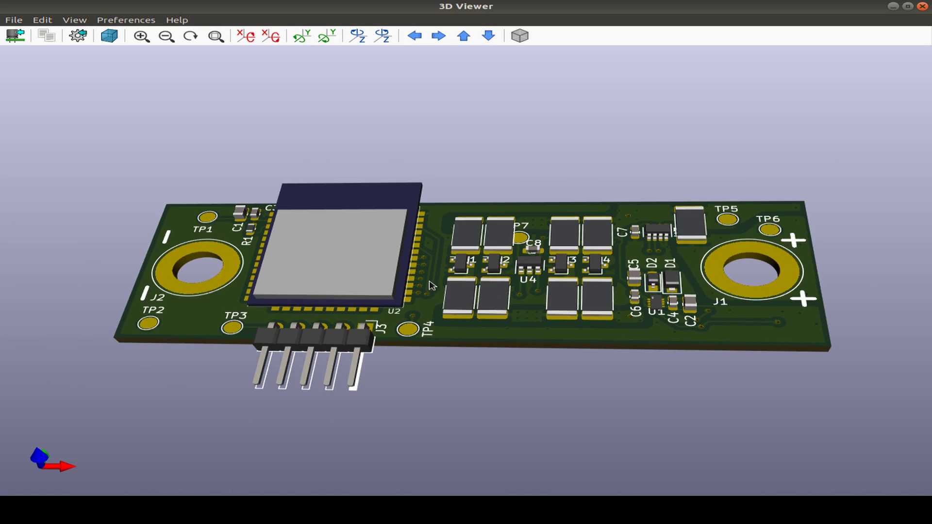
pyautogui.moveTo(437, 286); pyautogui.dragTo(496, 403)
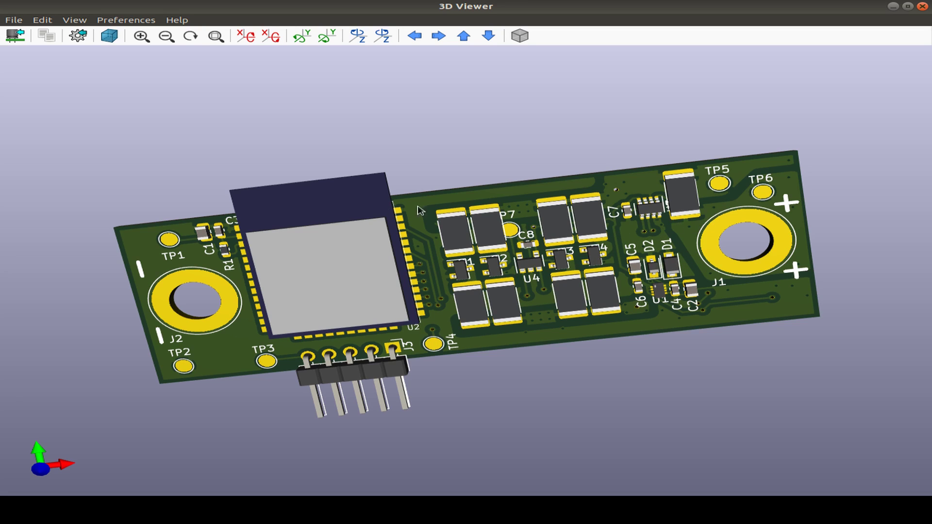
pyautogui.moveTo(229, 327); pyautogui.dragTo(380, 364)
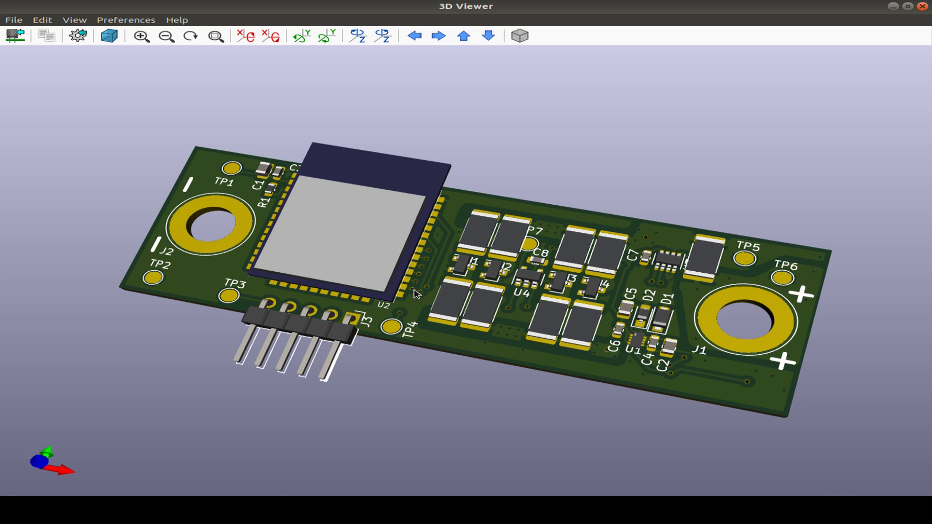
pyautogui.scroll(3, 593, 213)
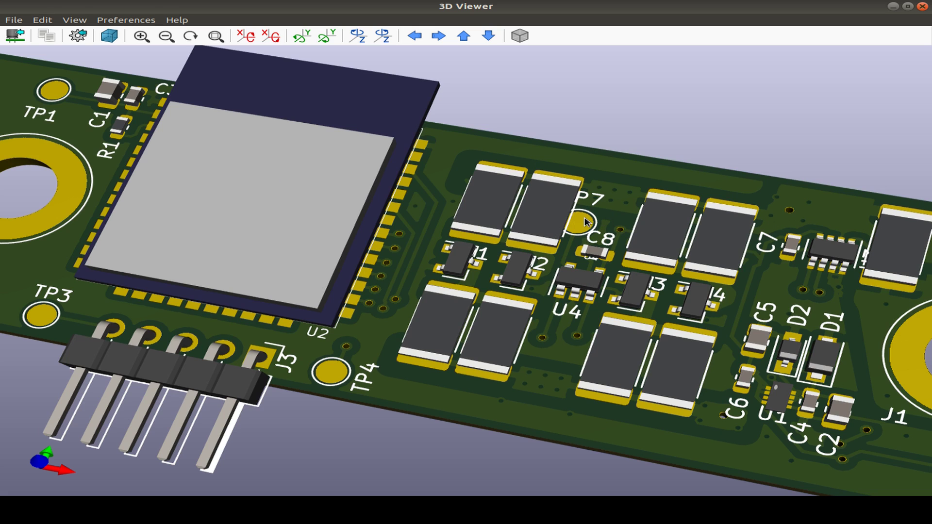
pyautogui.scroll(1, 580, 228)
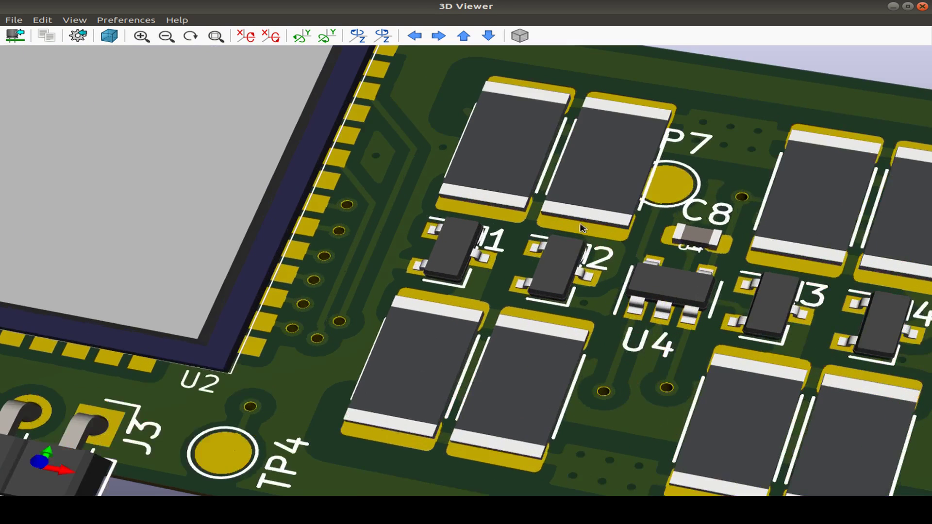
pyautogui.scroll(-5, 583, 230)
# Step: Flip the board to inspect the underside with TP8 and the KiCad logo, then reset to top view
pyautogui.moveTo(643, 240); pyautogui.dragTo(391, 209)
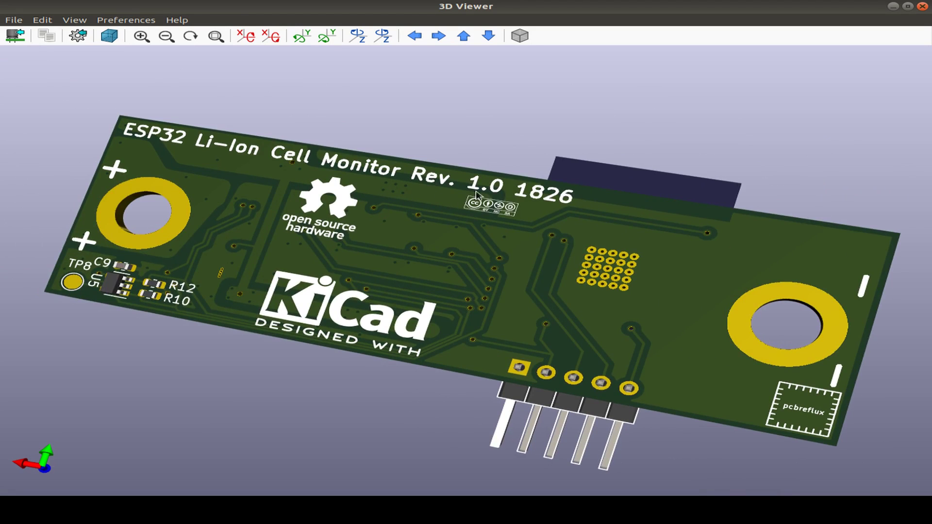
pyautogui.moveTo(76, 264); pyautogui.dragTo(388, 243)
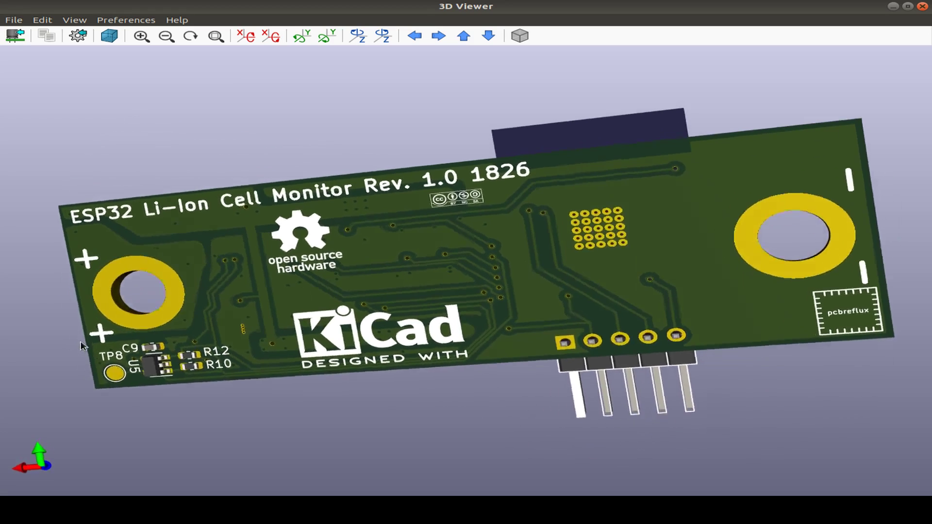
pyautogui.scroll(3, 721, 248)
pyautogui.moveTo(607, 257); pyautogui.dragTo(753, 207)
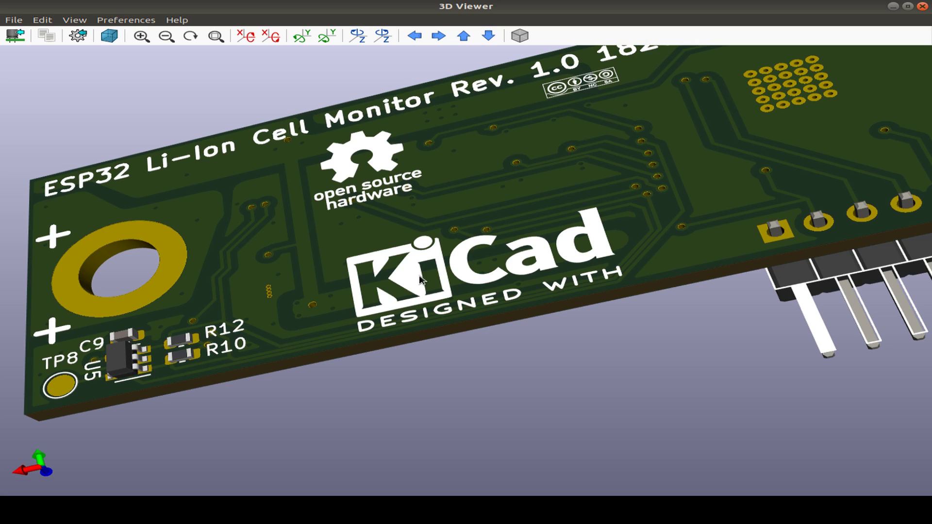
pyautogui.press('r')
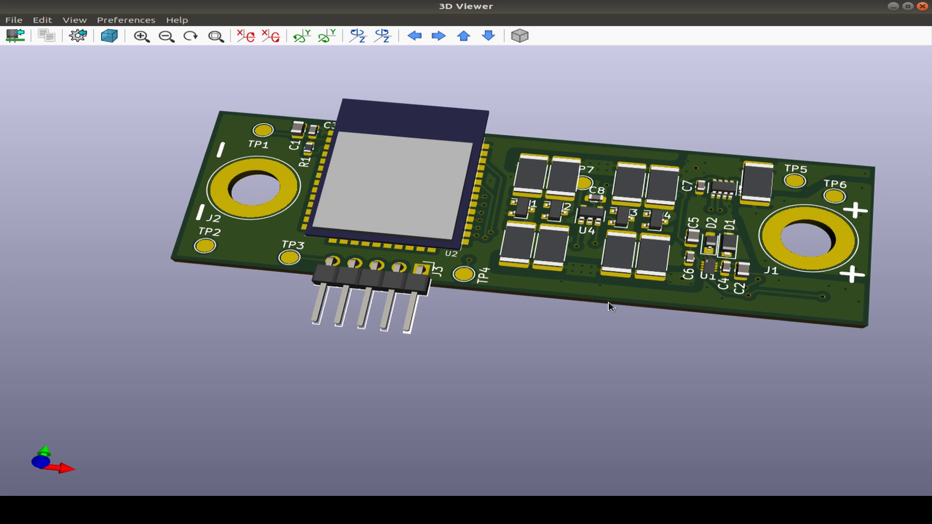
pyautogui.press('z')
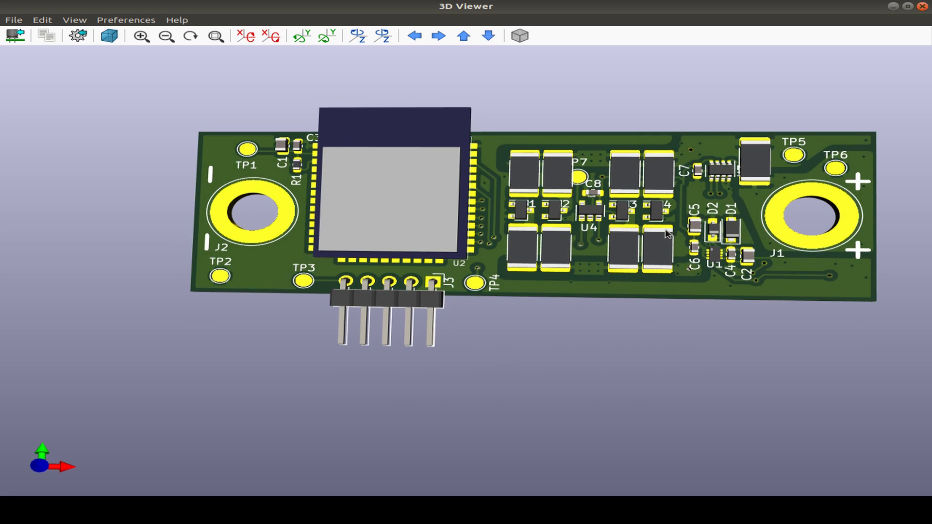